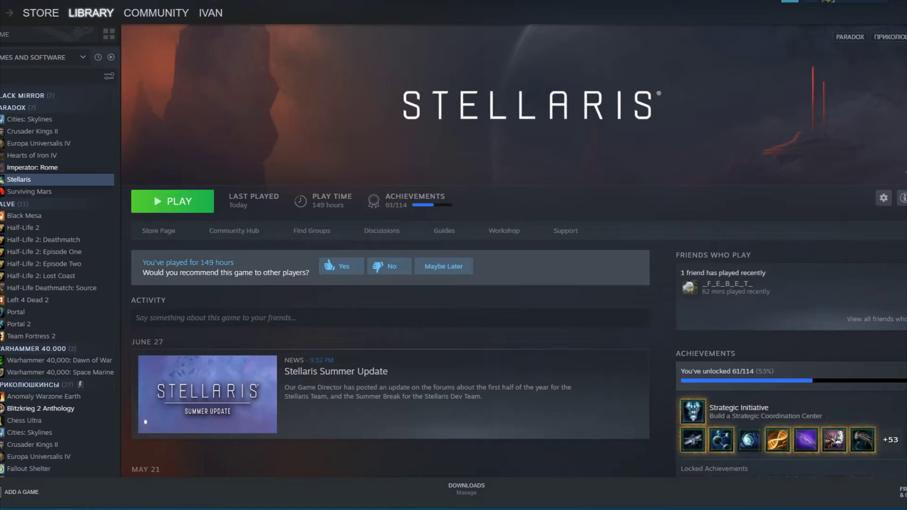
Step: Switch from the Stellaris page in Steam to the Maya window
left_click(244, 474)
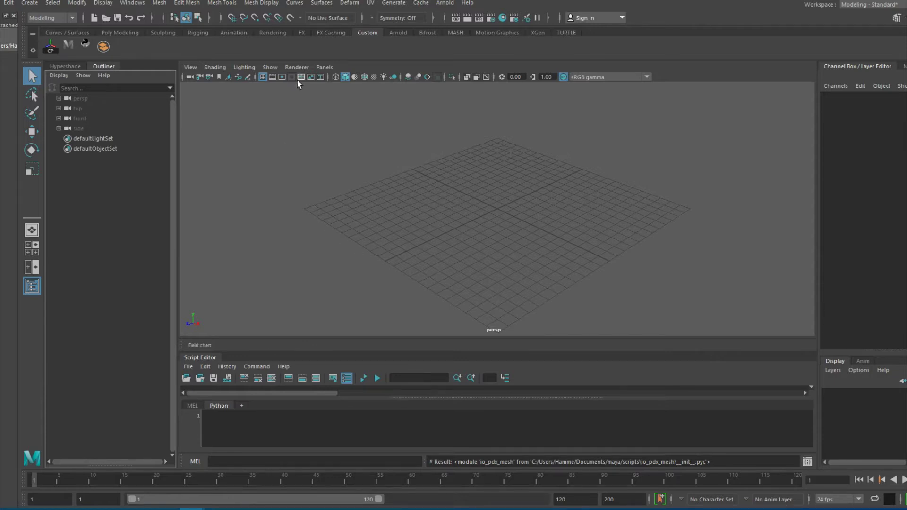
Step: Open PDX Maya Tools from the Custom shelf and position the window over the outliner
left_click(85, 48)
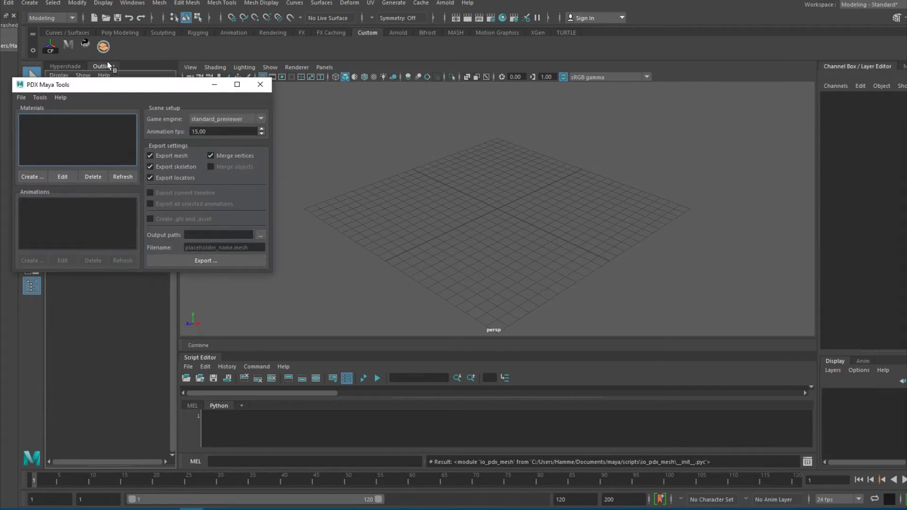
left_click_drag(135, 91, 154, 139)
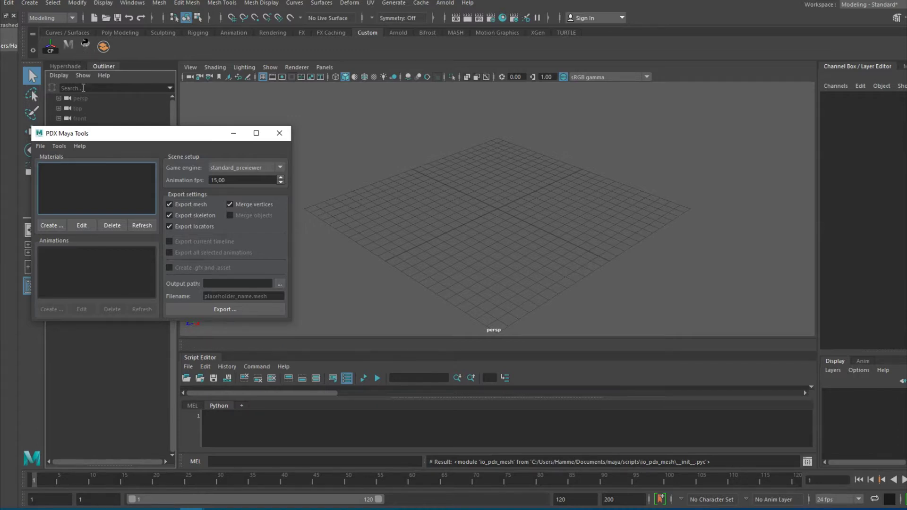
left_click_drag(84, 139, 78, 121)
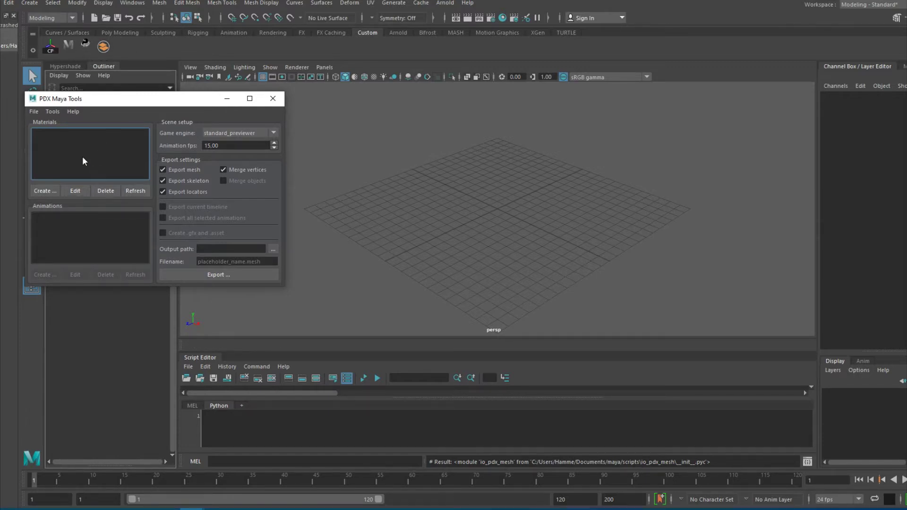
Step: Choose mammalian_01_science.mesh from the ships > mammalian_01 folder as the mesh to load
left_click(33, 112)
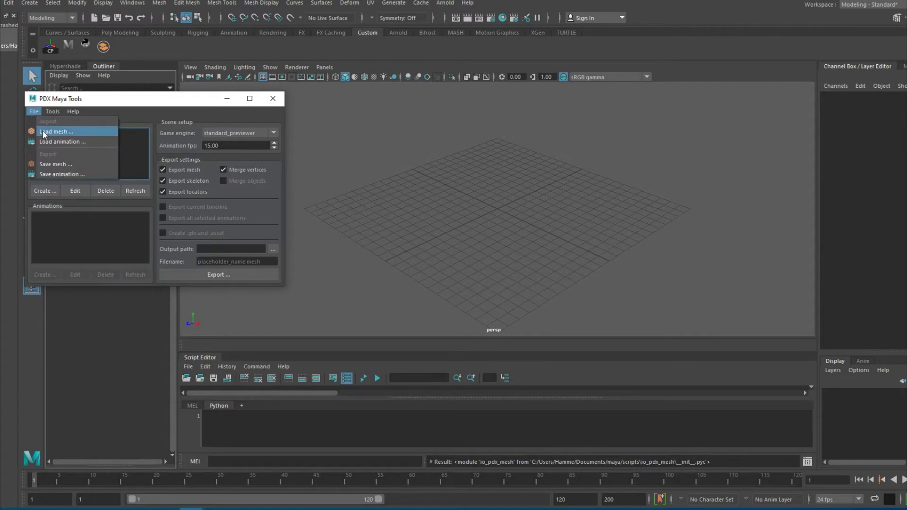
left_click(43, 133)
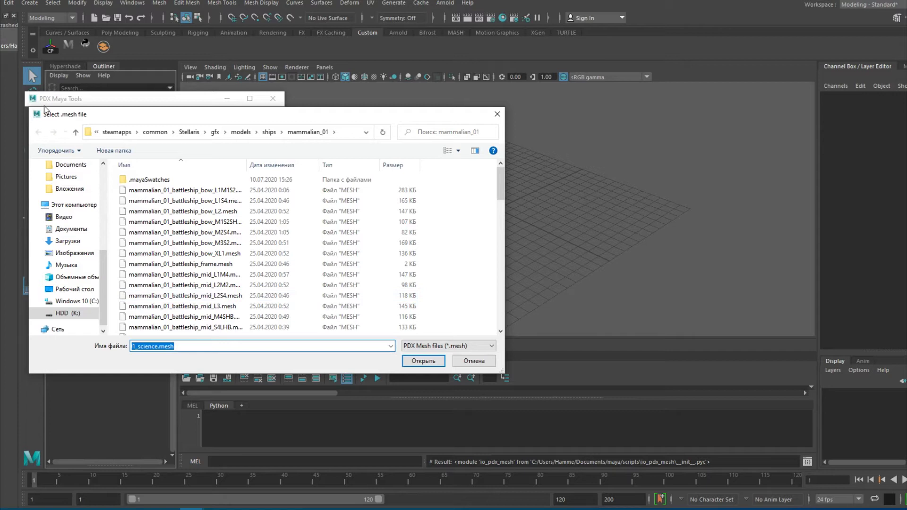
left_click(269, 133)
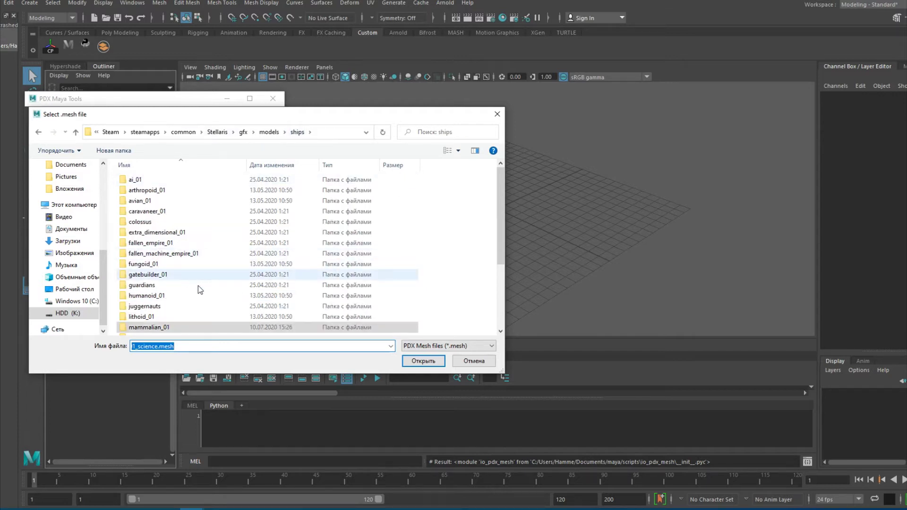
scroll(195, 278, "down", 2)
scroll(195, 261, "down", 2)
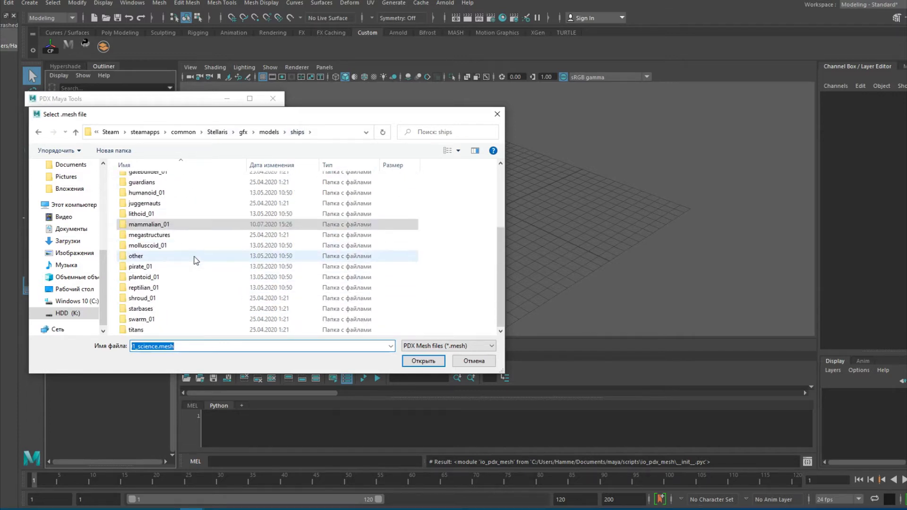
scroll(165, 274, "up", 4)
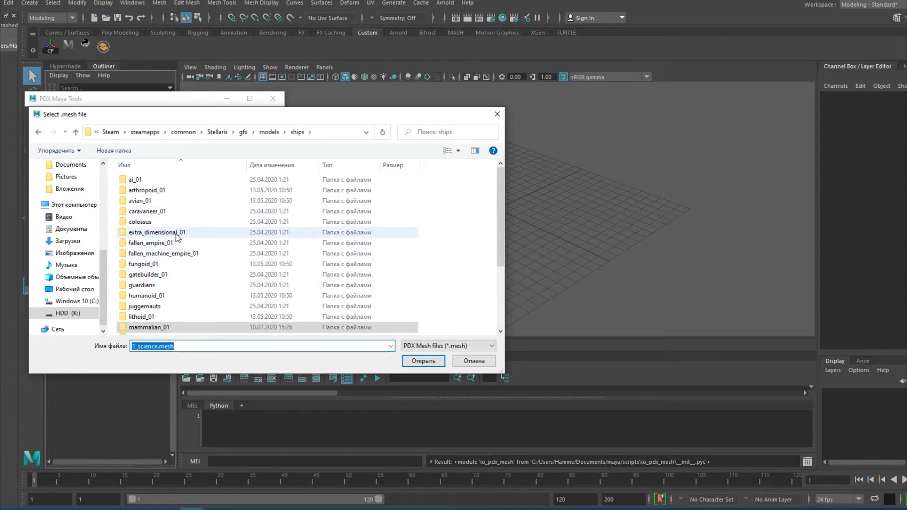
scroll(178, 239, "down", 1)
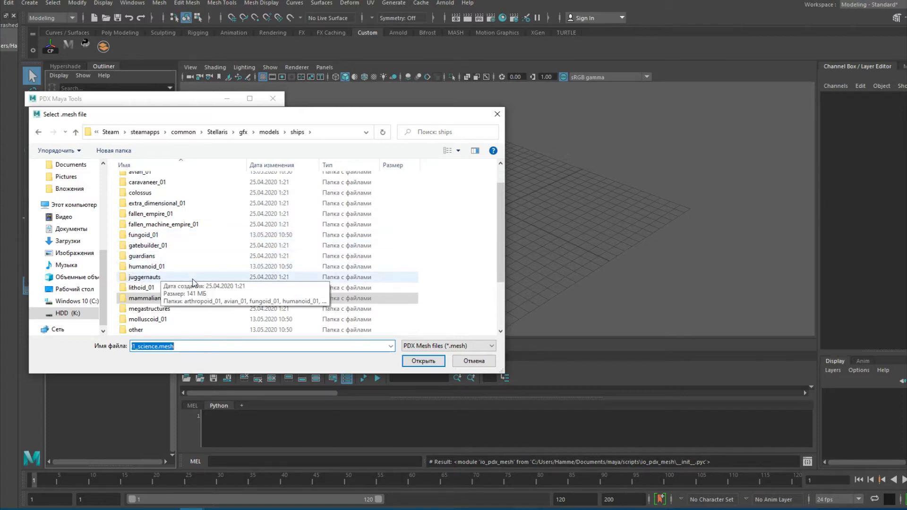
scroll(173, 325, "down", 1)
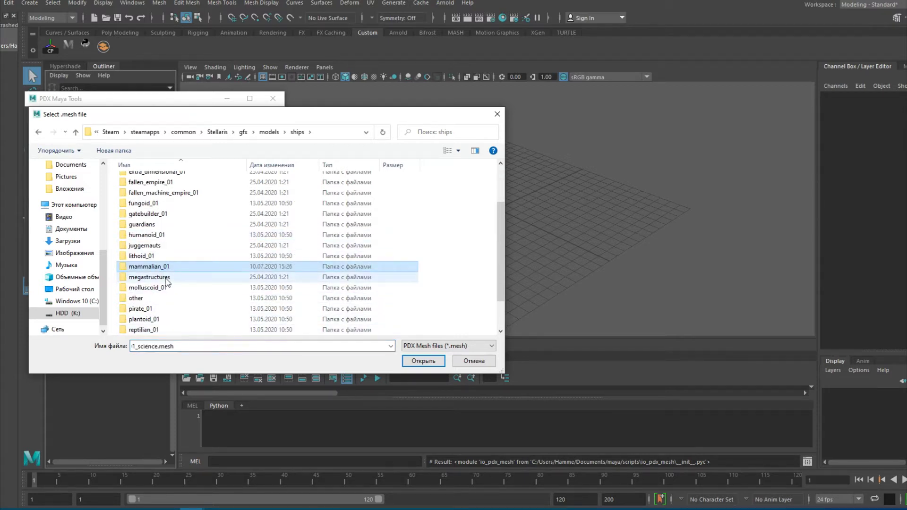
key("Return")
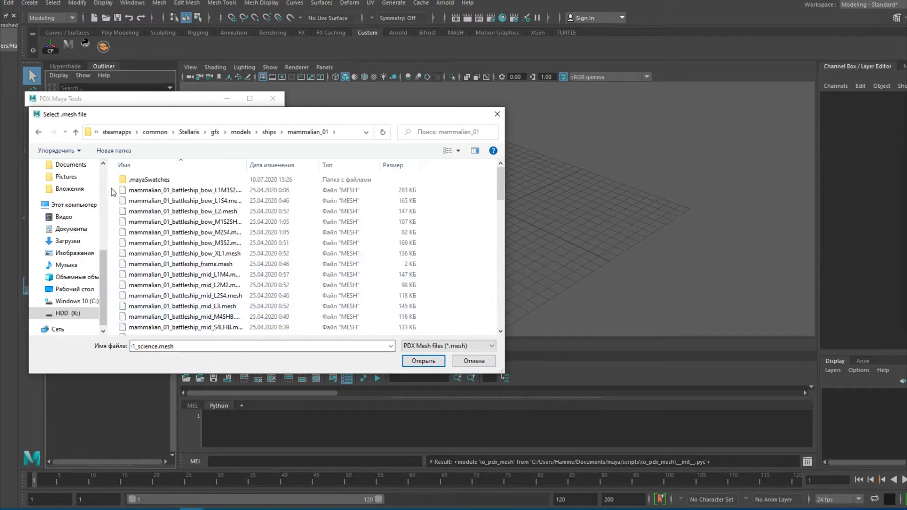
scroll(163, 243, "down", 5)
scroll(170, 270, "down", 5)
scroll(177, 291, "down", 5)
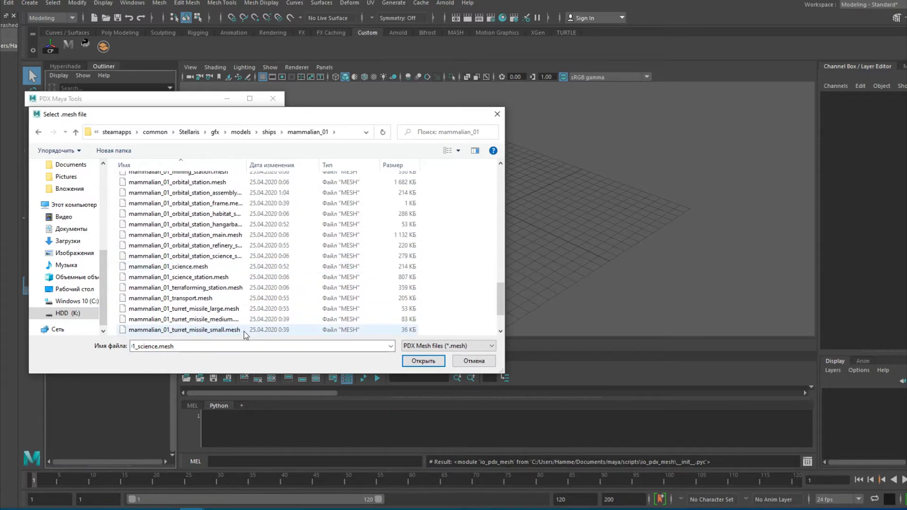
left_click(191, 215)
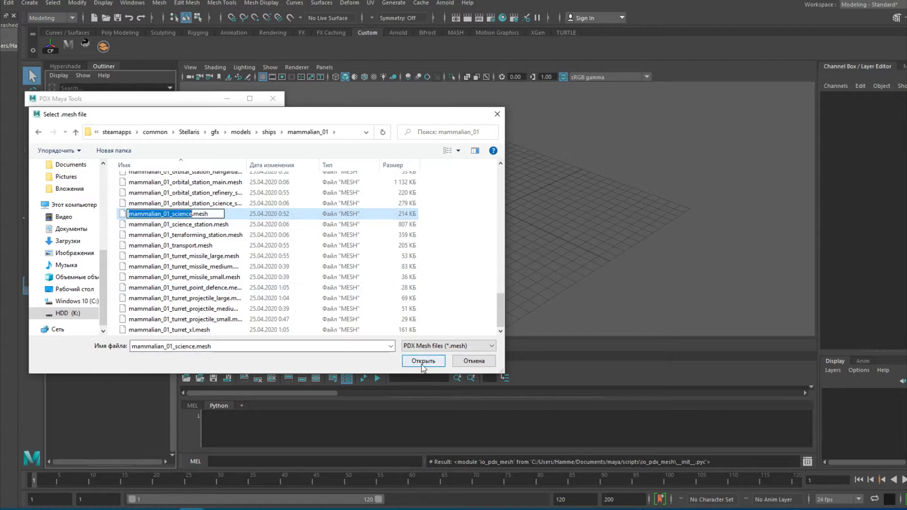
double_click(234, 215)
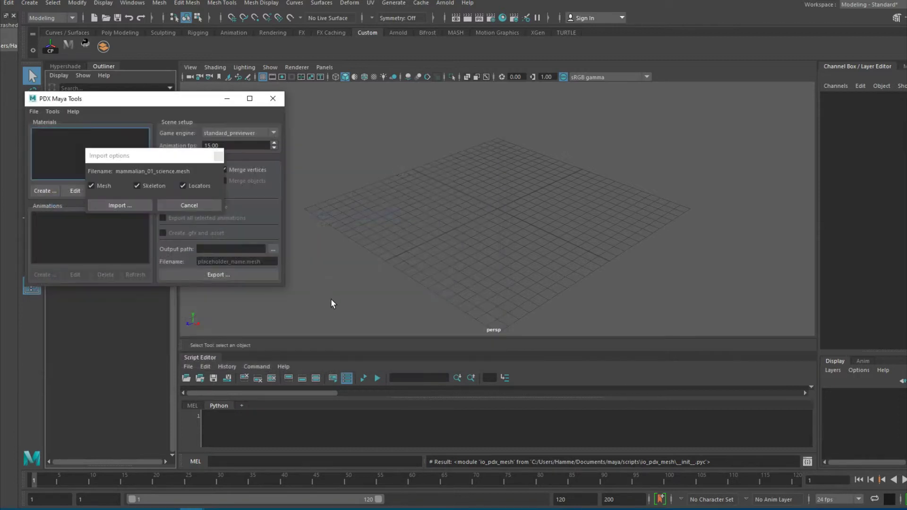
Step: Import mammalian_01_science with mesh, skeleton and locators, then select the mesh and pCube1
left_click(115, 206)
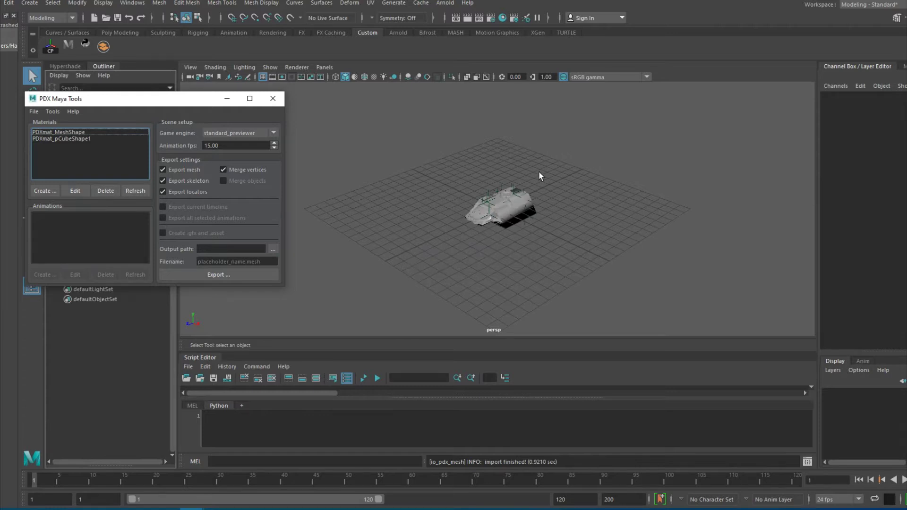
scroll(539, 172, "up", 3)
scroll(531, 185, "up", 3)
left_click(495, 188)
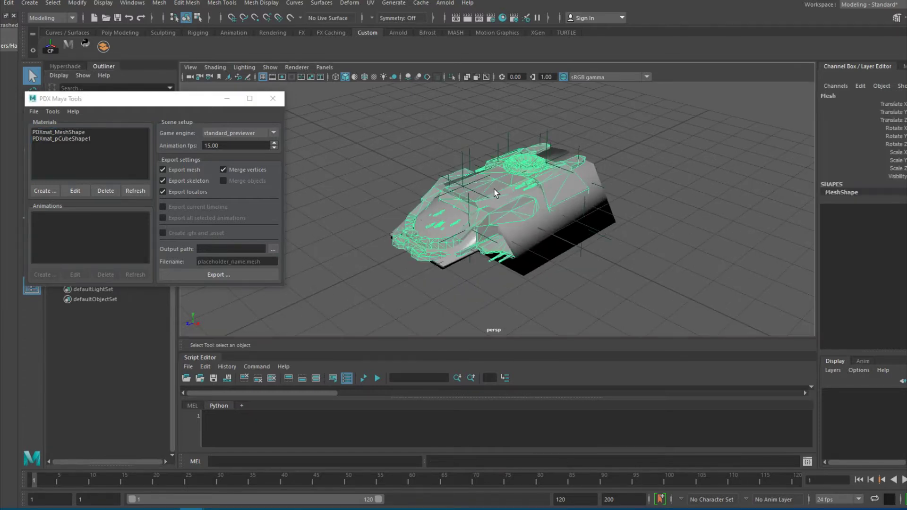
left_click(560, 224)
scroll(458, 177, "down", 1)
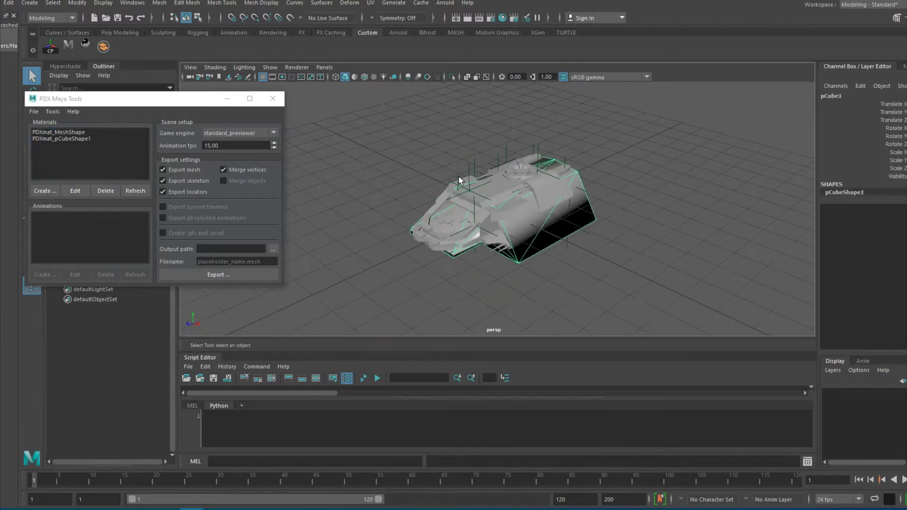
Step: Show the ship with textured shading and no wireframe overlay
left_click(365, 76)
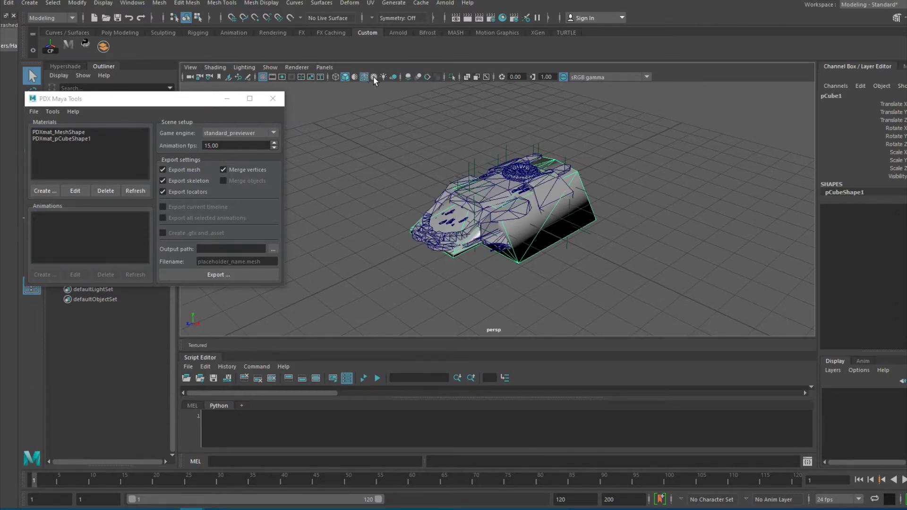
left_click(373, 78)
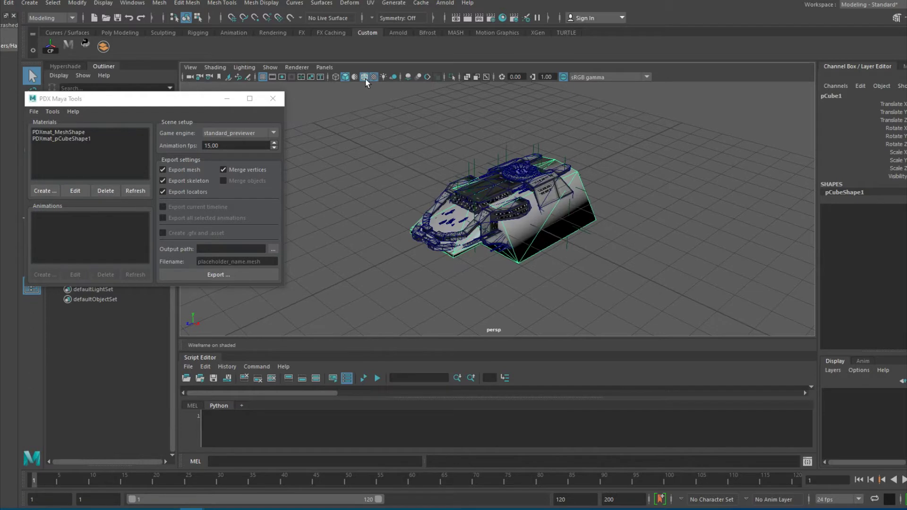
left_click(366, 77)
scroll(643, 181, "up", 2)
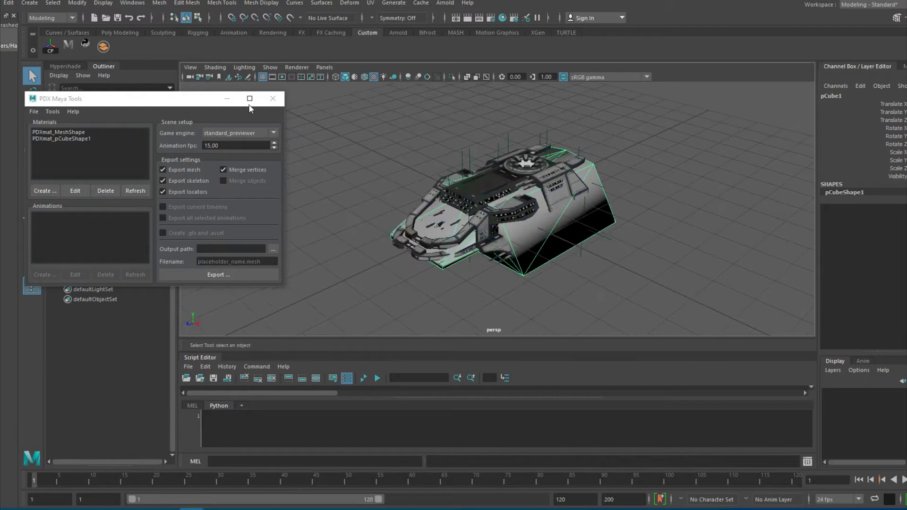
Step: Select the locators from engine_small_01 to exhaust in the outliner, then leave only pCube1 selected
left_click(226, 99)
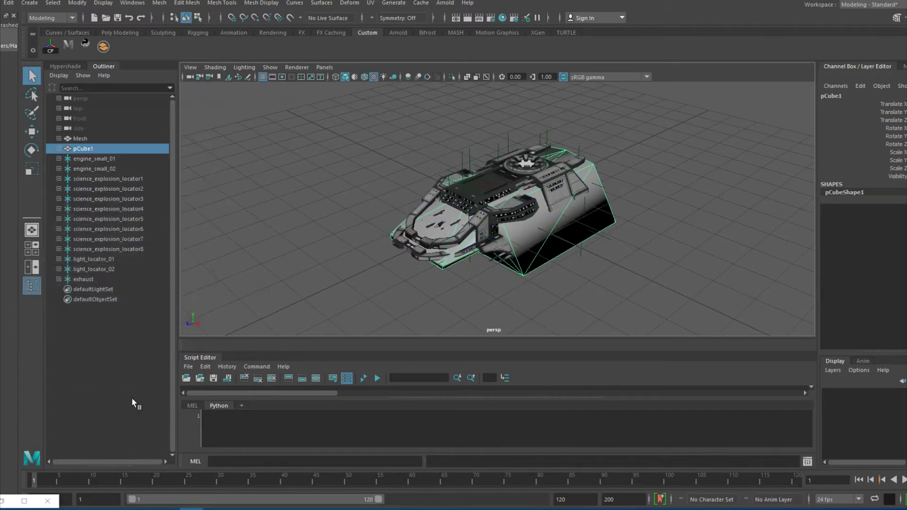
scroll(596, 187, "up", 3)
scroll(316, 211, "down", 1)
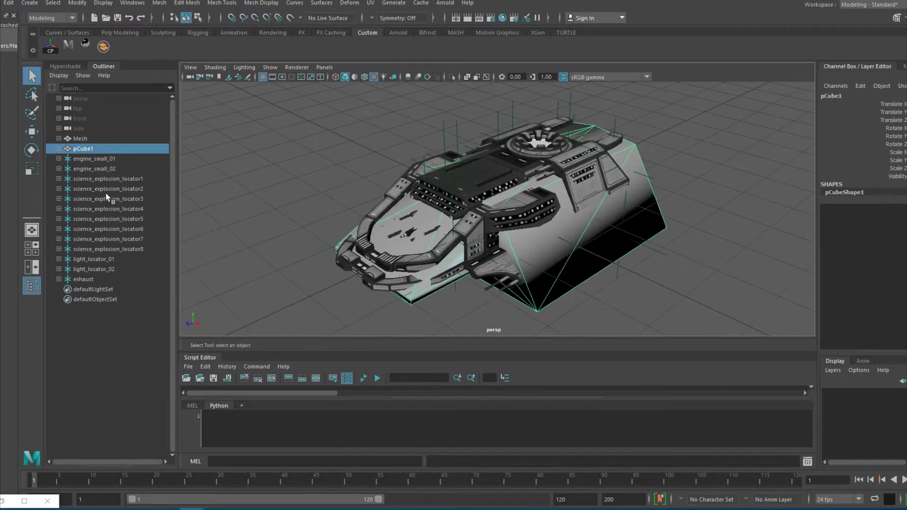
left_click(98, 160)
left_click(92, 280)
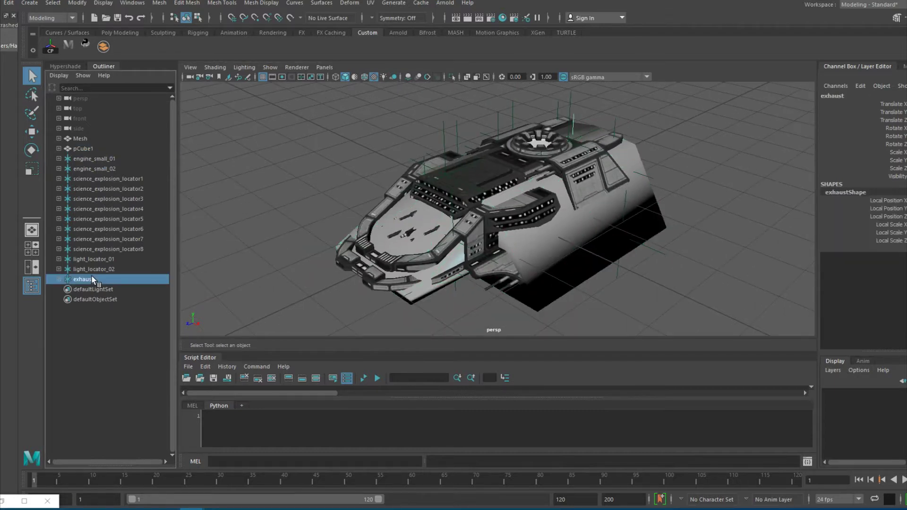
left_click_drag(93, 155, 97, 284)
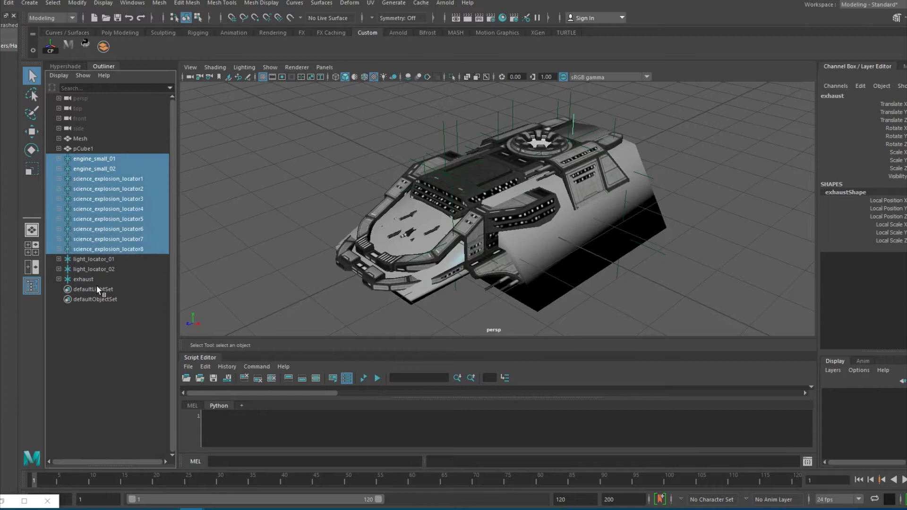
left_click_drag(104, 162, 94, 278)
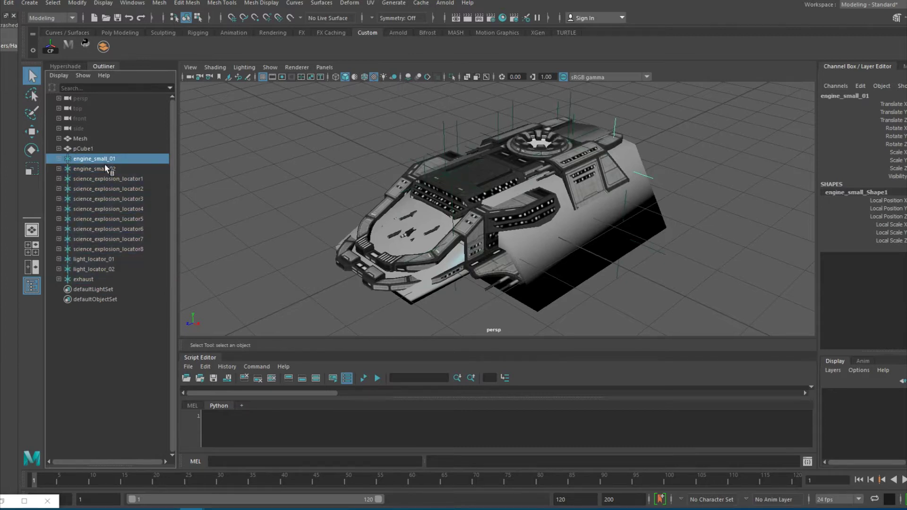
left_click(82, 148)
left_click(81, 139)
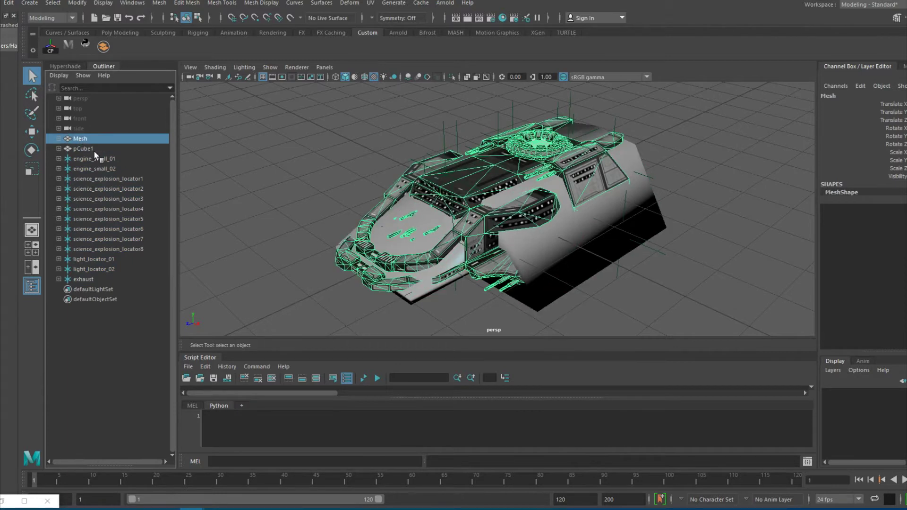
left_click(81, 148)
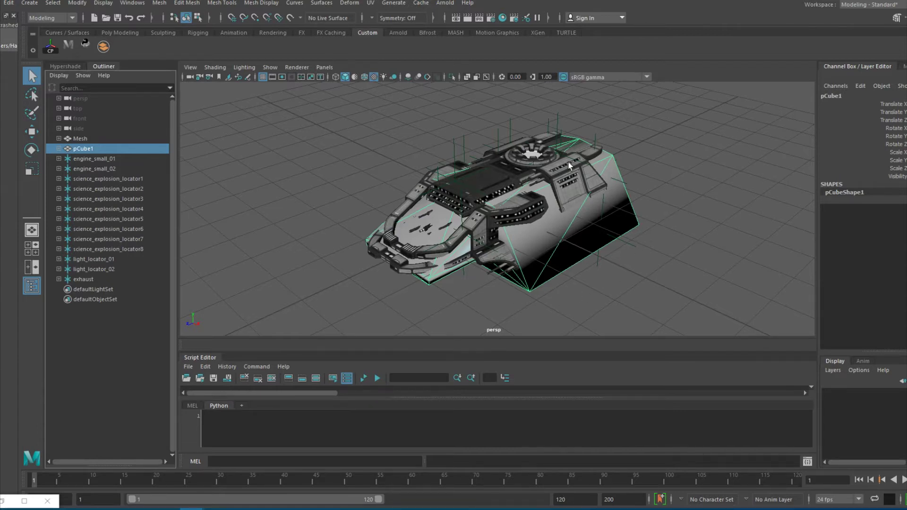
Step: Move pCube1 along its Z axis across the ship with the Move Tool, then delete it
left_click(32, 132)
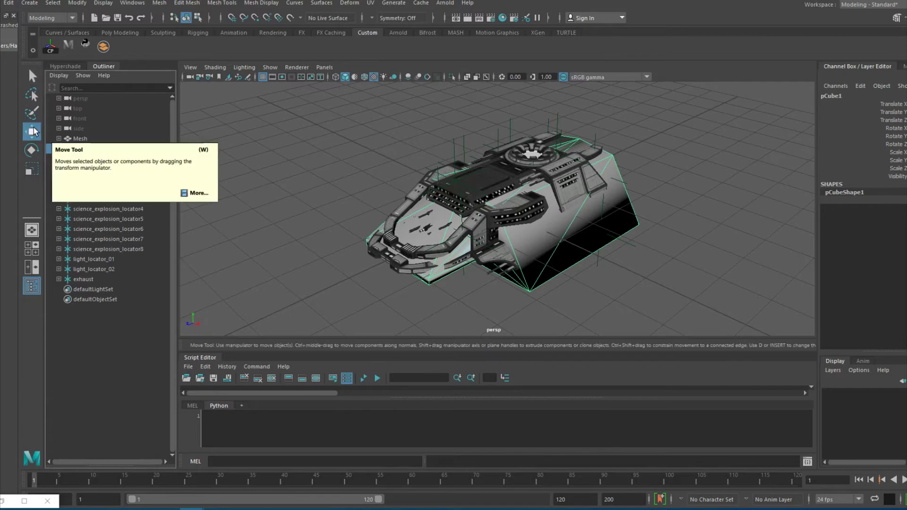
left_click_drag(460, 226, 653, 147)
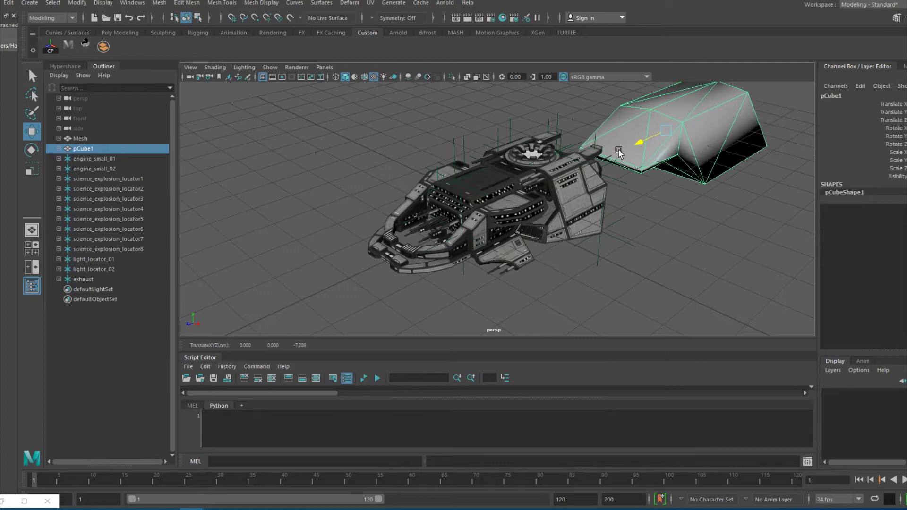
left_click_drag(653, 147, 592, 167)
scroll(719, 228, "down", 2)
left_click_drag(719, 227, 708, 206, "alt")
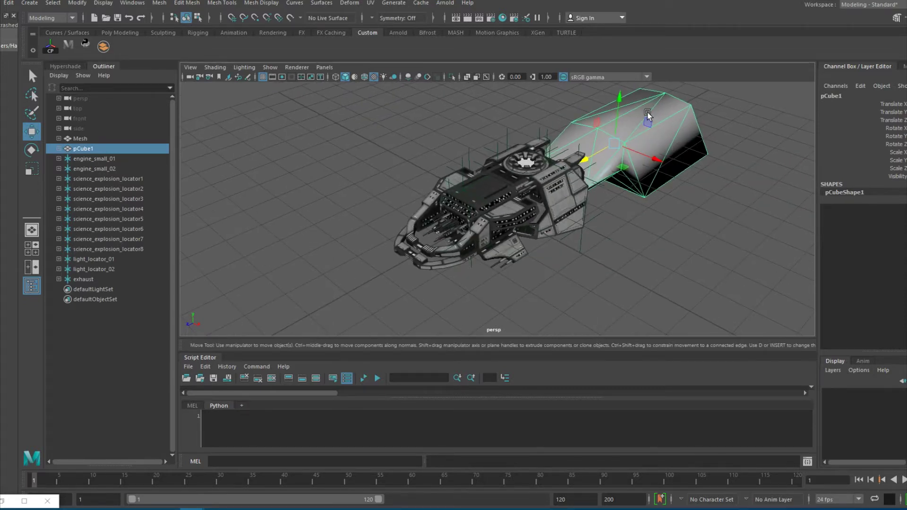
mouse_move(593, 156)
left_mouse_down()
mouse_move(653, 174)
mouse_move(599, 166)
left_mouse_up()
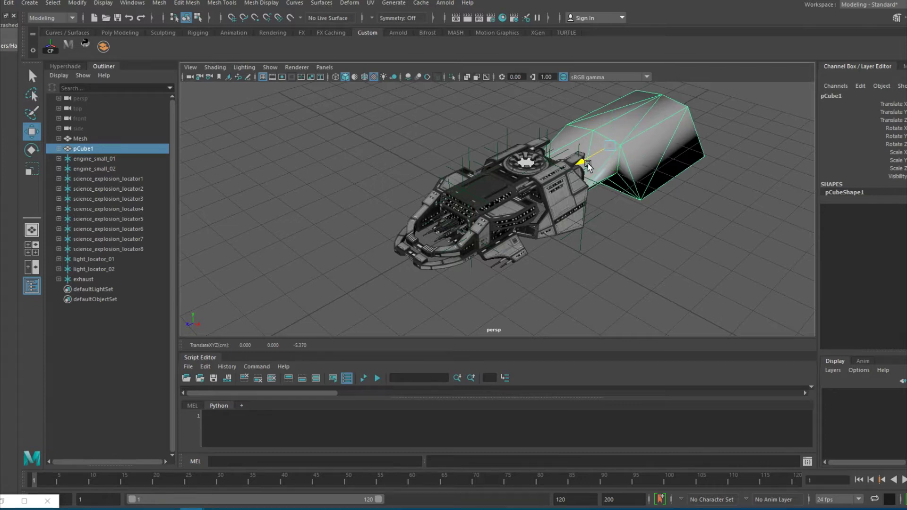
left_click_drag(581, 166, 455, 242)
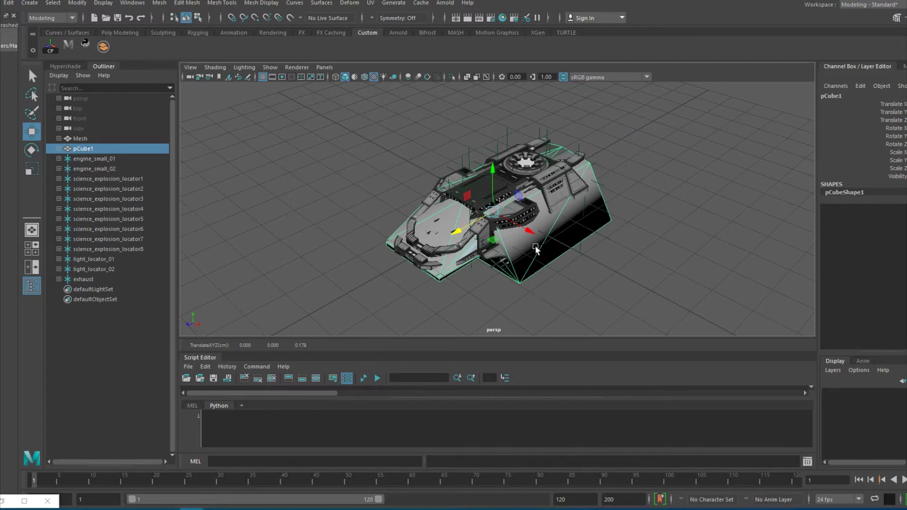
left_click_drag(461, 233, 467, 257)
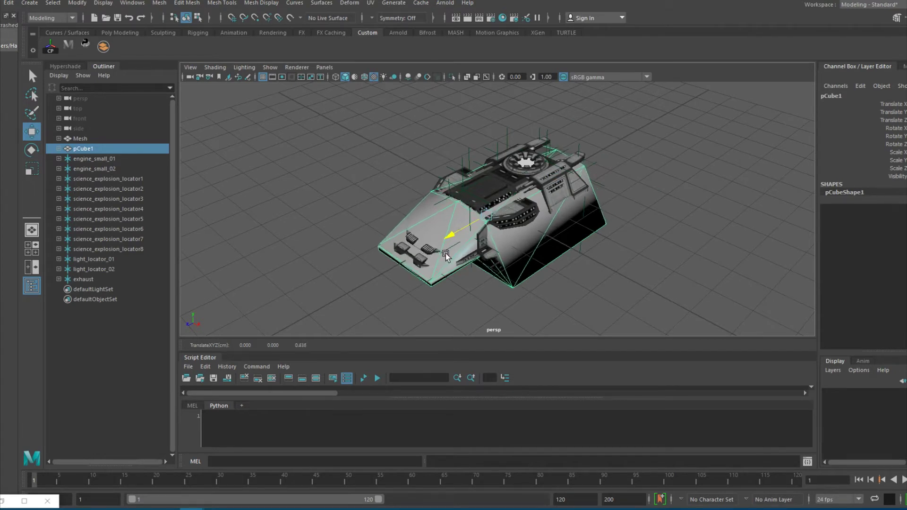
mouse_move(467, 257)
left_mouse_down()
mouse_move(436, 271)
mouse_move(482, 213)
left_mouse_up()
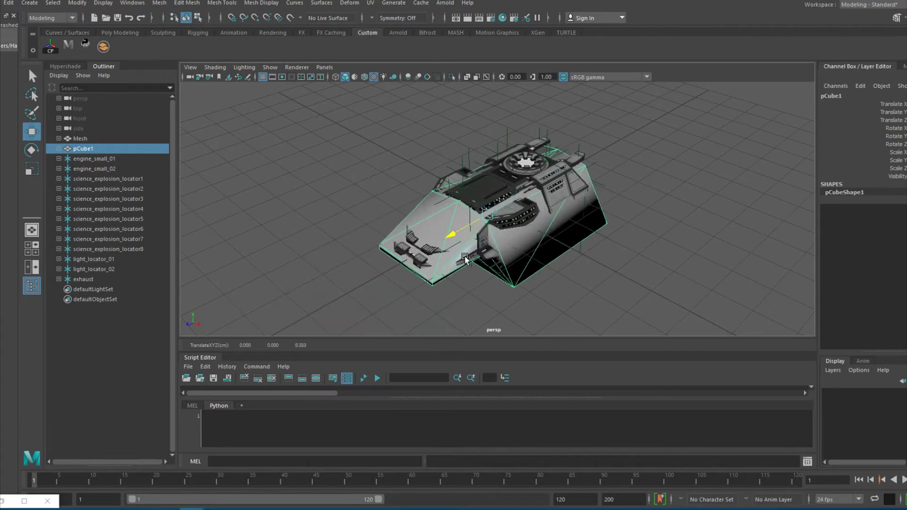
key("Delete")
Step: Delete the old ship Mesh, leaving only its locators
left_click(78, 139)
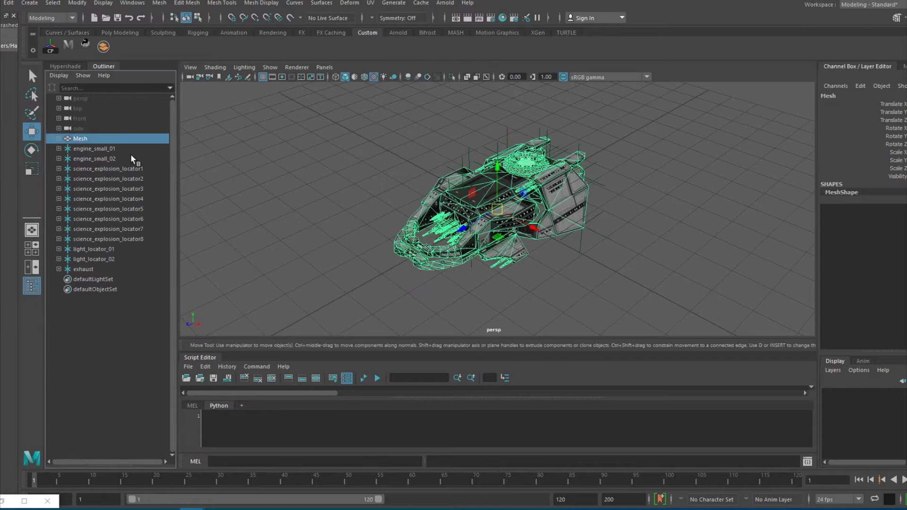
key("f")
left_click(241, 154)
scroll(639, 196, "down", 2)
left_click_drag(696, 151, 262, 315)
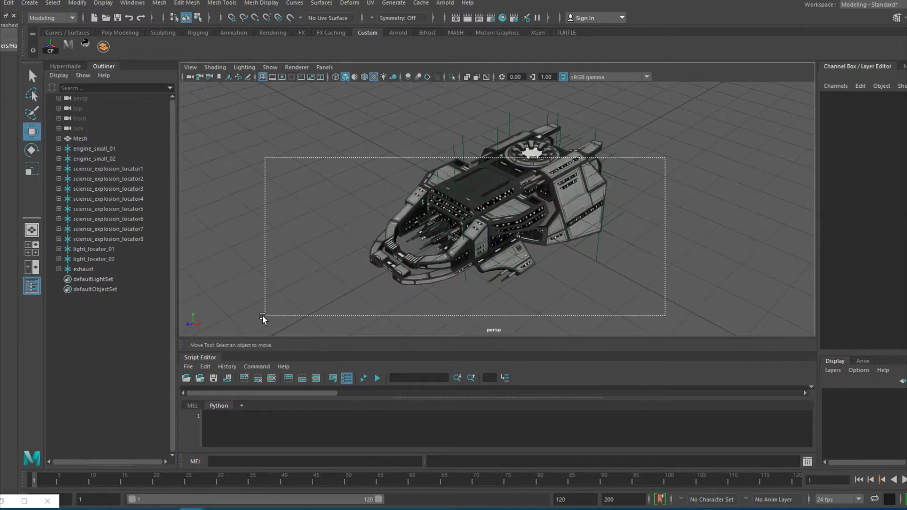
left_click(233, 222)
left_click(92, 139)
key("Delete")
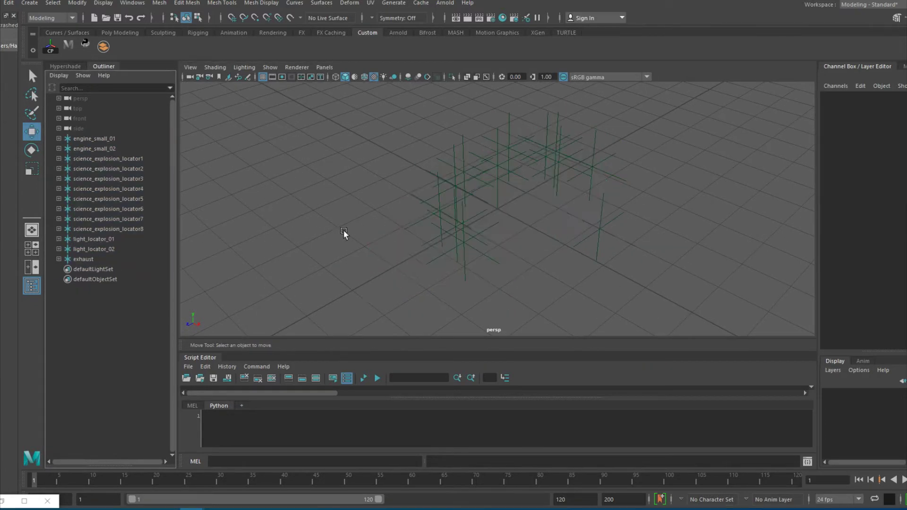
Step: Import GotG Milano.obj by dragging it from File Explorer into the viewport
left_click_drag(478, 206, 496, 241, "alt")
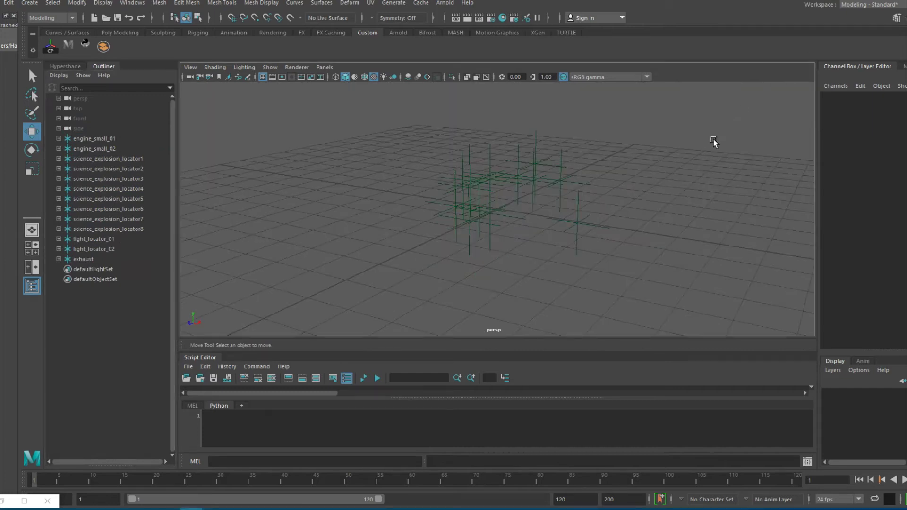
mouse_move(678, 174)
left_mouse_down("alt")
mouse_move(633, 185)
mouse_move(625, 208)
mouse_move(690, 189)
mouse_move(637, 192)
mouse_move(692, 189)
mouse_move(635, 192)
mouse_move(664, 186)
mouse_move(405, 279)
left_mouse_up("alt")
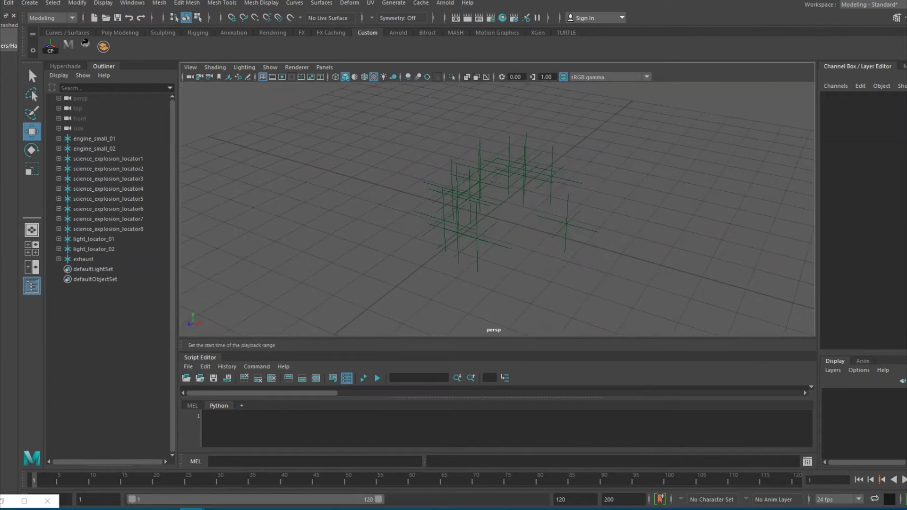
key("alt+Tab")
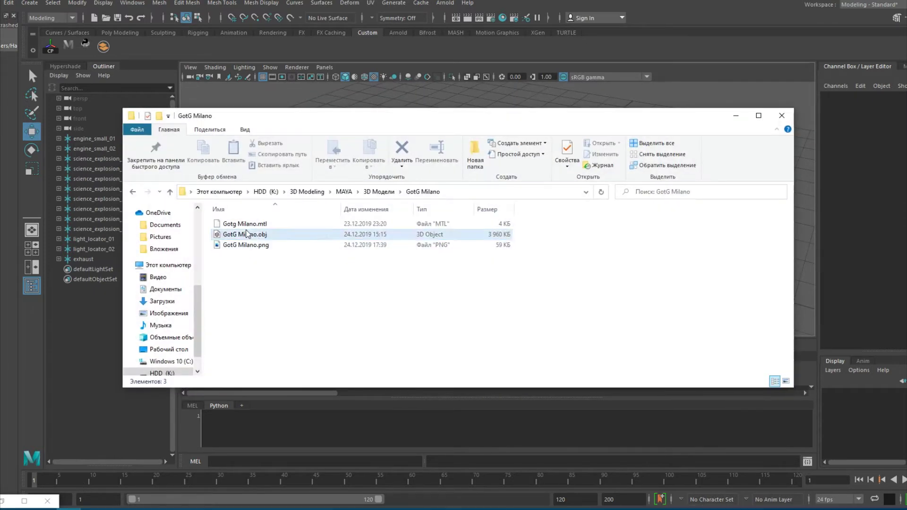
left_click_drag(249, 242, 805, 190)
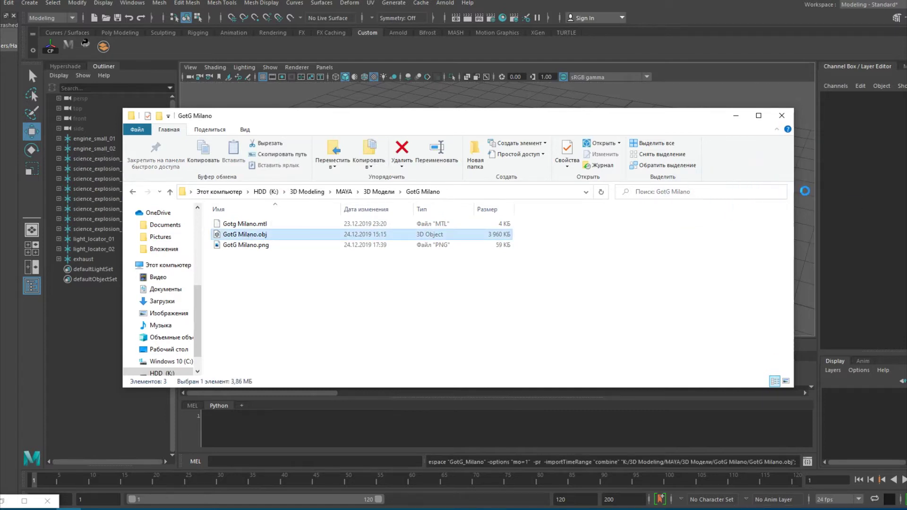
left_click(735, 116)
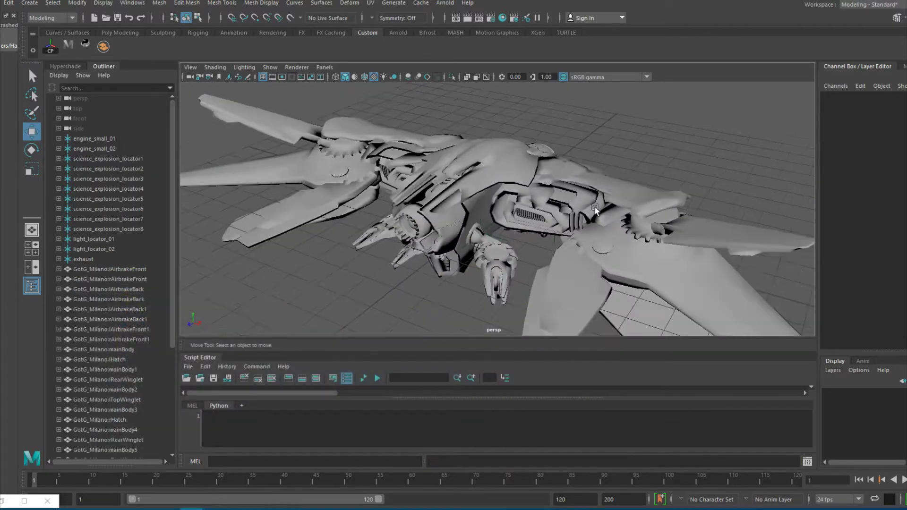
scroll(595, 210, "down", 3)
mouse_move(595, 211)
left_mouse_down("alt")
mouse_move(393, 177)
mouse_move(406, 169)
mouse_move(512, 194)
mouse_move(628, 251)
mouse_move(632, 240)
mouse_move(390, 253)
mouse_move(671, 249)
mouse_move(531, 257)
mouse_move(375, 238)
mouse_move(647, 256)
mouse_move(624, 259)
mouse_move(567, 236)
mouse_move(643, 260)
mouse_move(565, 257)
left_mouse_up("alt")
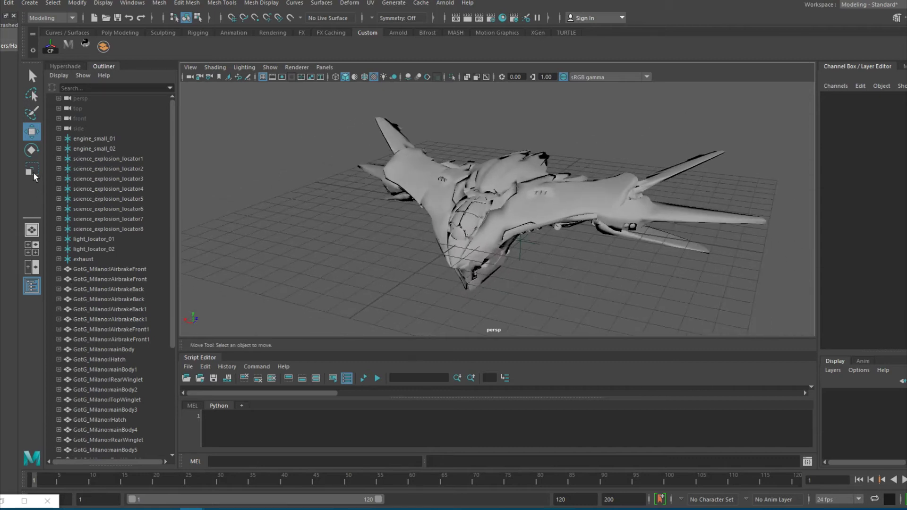
left_click(31, 152)
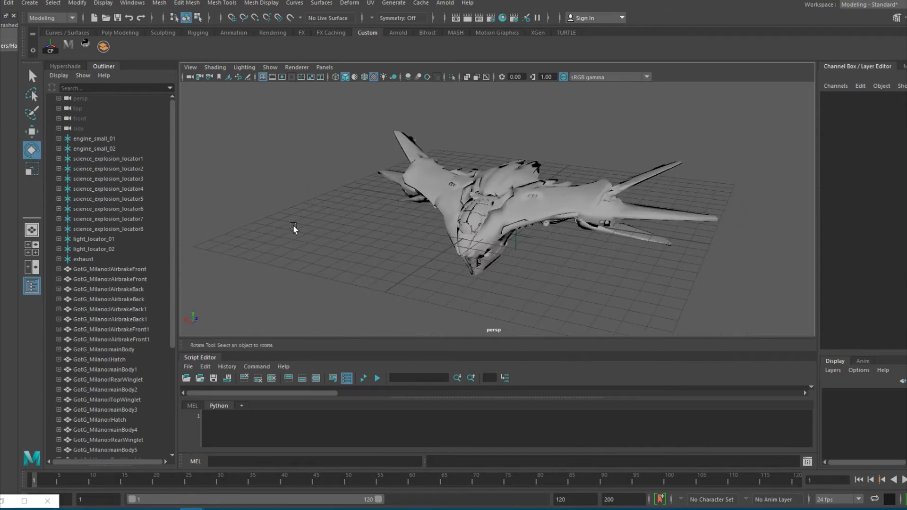
mouse_move(397, 271)
left_mouse_down("alt")
mouse_move(428, 283)
mouse_move(416, 289)
mouse_move(425, 300)
mouse_move(357, 275)
left_mouse_up("alt")
Step: With the Scale Tool, select all Milano parts from lAirbrakeFront to rBottomWinglet1
left_click(32, 169)
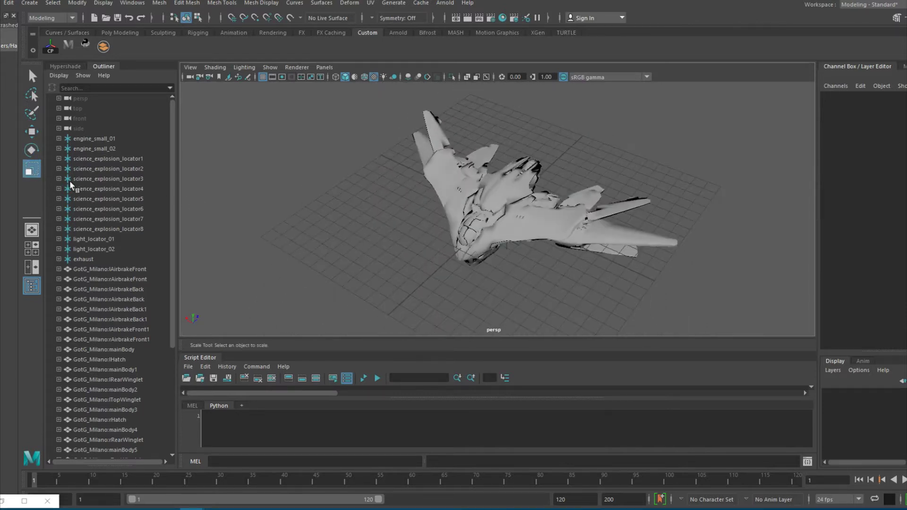
left_click_drag(333, 227, 405, 239, "alt")
left_click(465, 203)
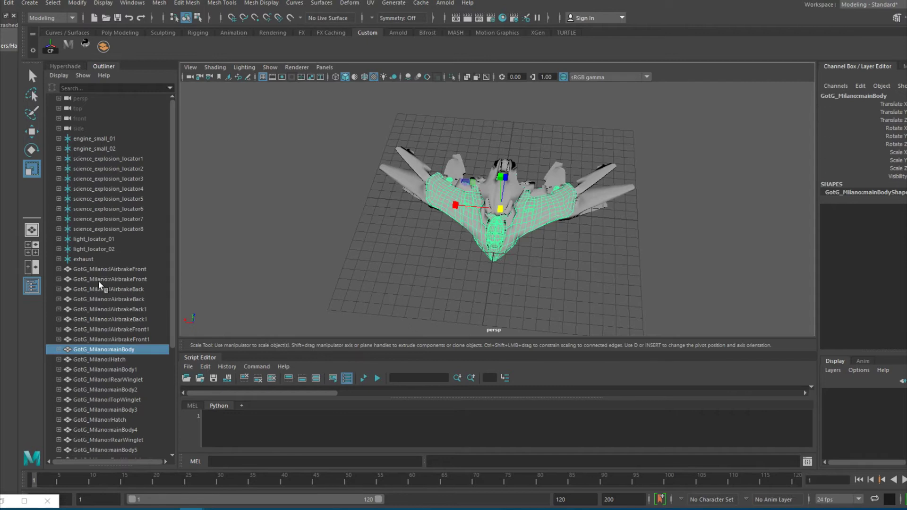
left_click(96, 269)
scroll(86, 362, "down", 5)
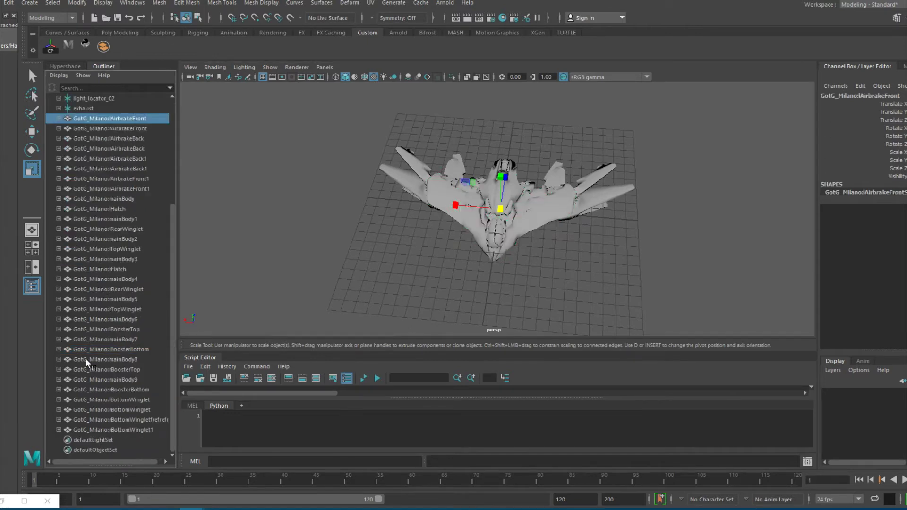
left_click(102, 430, "shift")
scroll(111, 242, "up", 5)
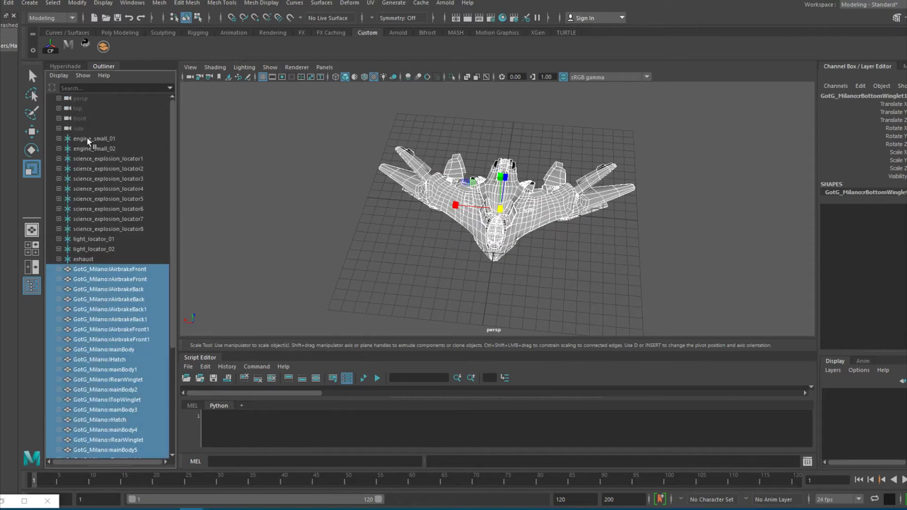
Step: Scale the parts down uniformly after undoing a one-axis squash, then deselect them
left_click_drag(455, 207, 504, 206)
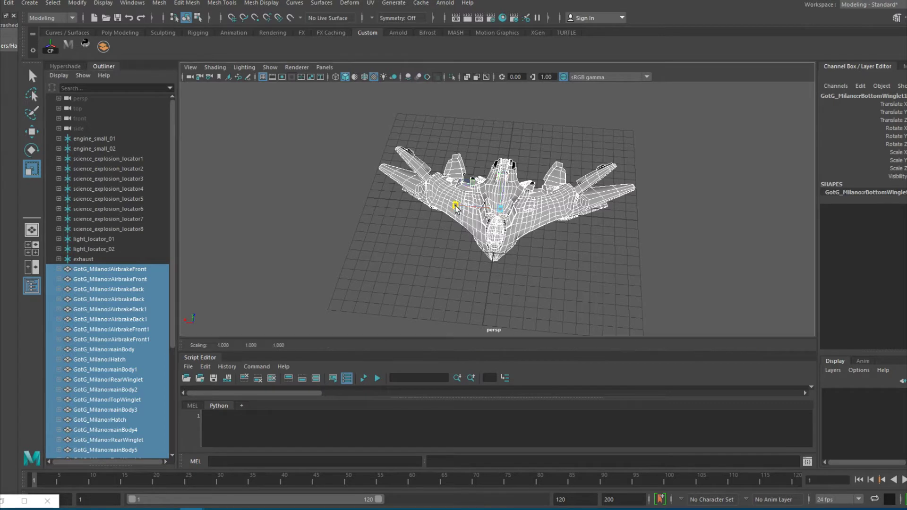
key("ctrl+z")
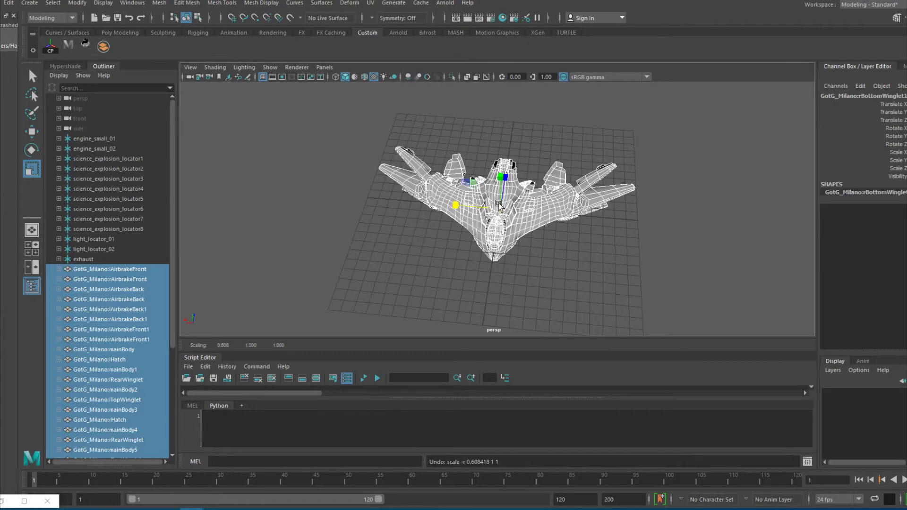
left_click_drag(499, 206, 469, 213)
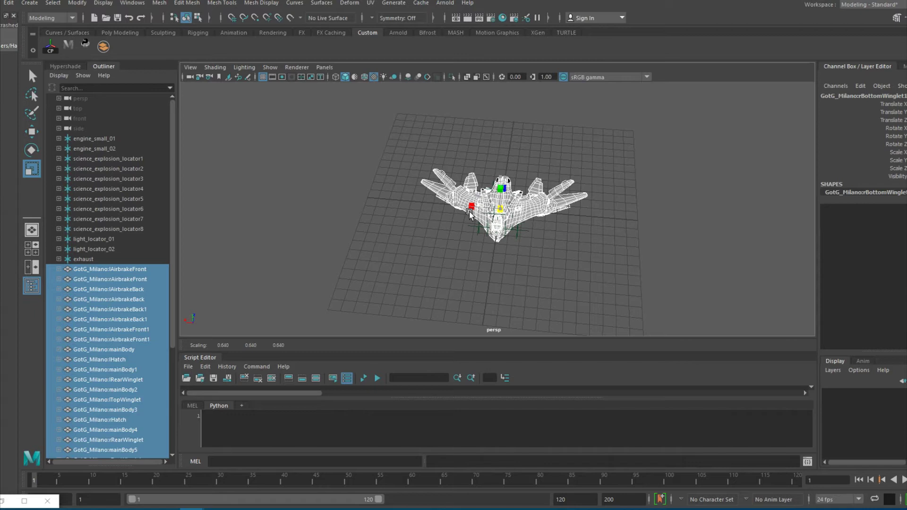
mouse_move(470, 212)
left_mouse_down()
mouse_move(426, 248)
mouse_move(474, 239)
left_mouse_up()
mouse_move(500, 212)
left_mouse_down()
mouse_move(539, 248)
mouse_move(499, 255)
left_mouse_up()
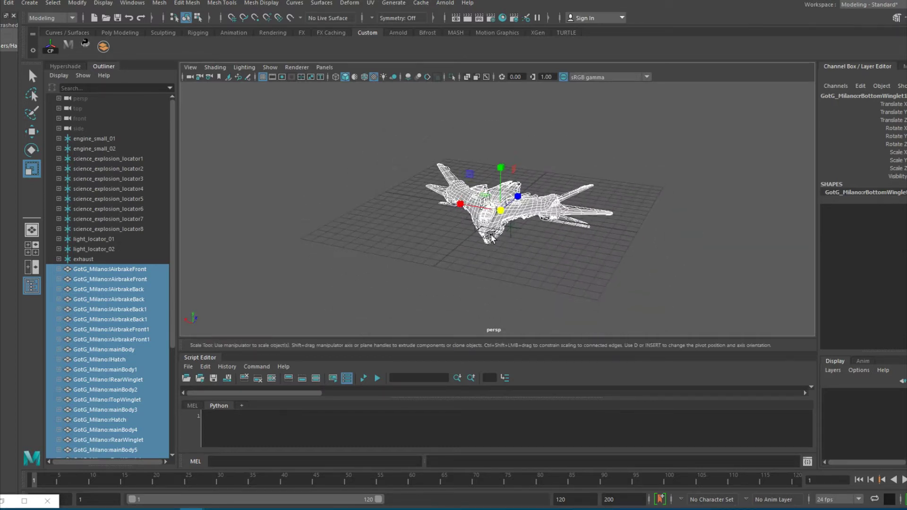
mouse_move(499, 255)
left_mouse_down("alt")
mouse_move(497, 209)
mouse_move(567, 243)
left_mouse_up("alt")
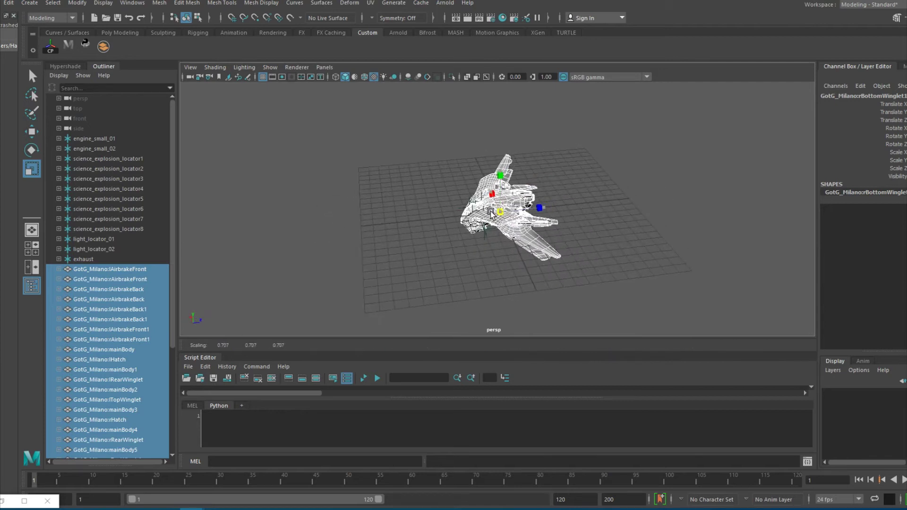
left_click(561, 241)
Step: Move all Milano meshes, lAirbrakeFront through rBottomWinglet1, down along Y, then deselect
right_click_drag(561, 236, 561, 293, "alt")
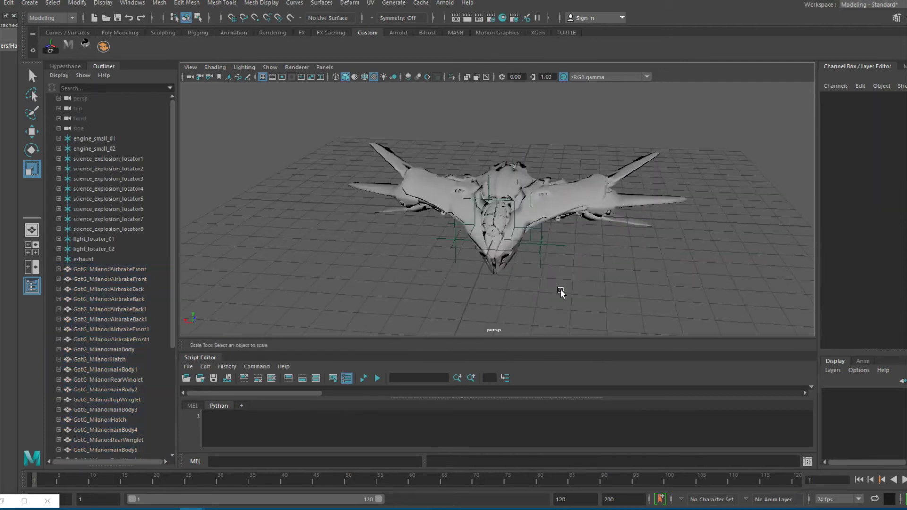
mouse_move(560, 294)
left_mouse_down("alt")
mouse_move(603, 277)
mouse_move(624, 283)
left_mouse_up("alt")
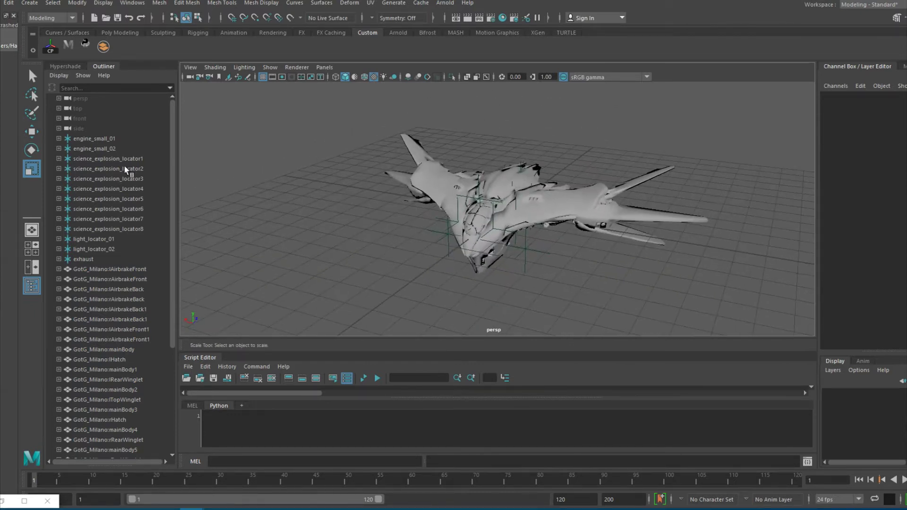
left_click(538, 203)
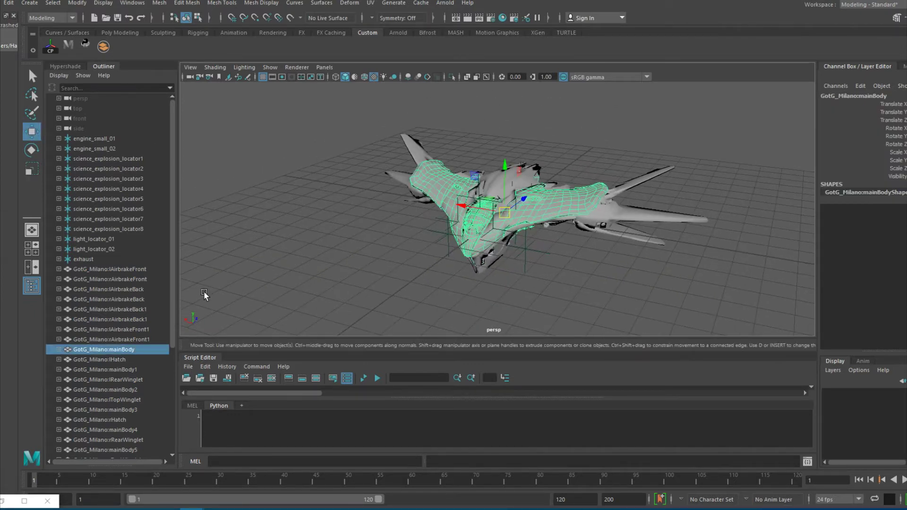
left_click(92, 269)
scroll(103, 388, "down", 5)
left_click(95, 429, "shift")
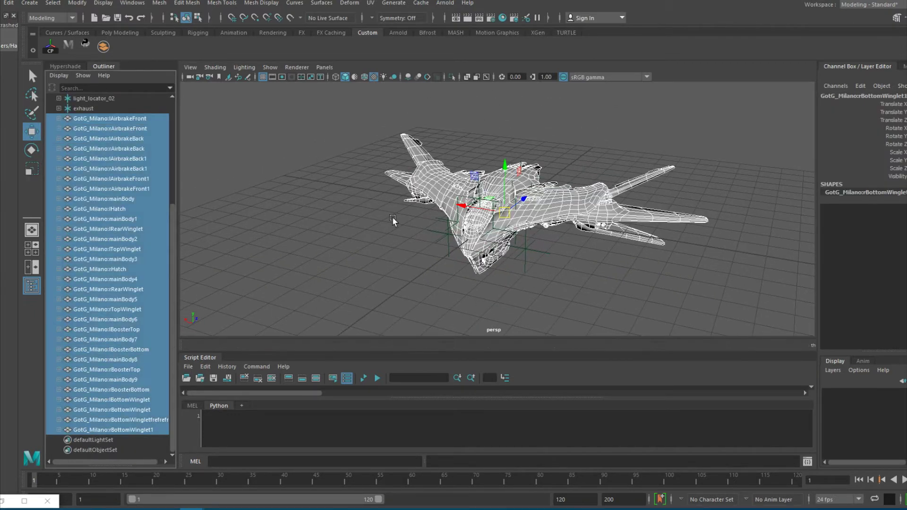
mouse_move(505, 165)
left_mouse_down()
mouse_move(505, 190)
mouse_move(189, 197)
mouse_move(265, 216)
left_mouse_up()
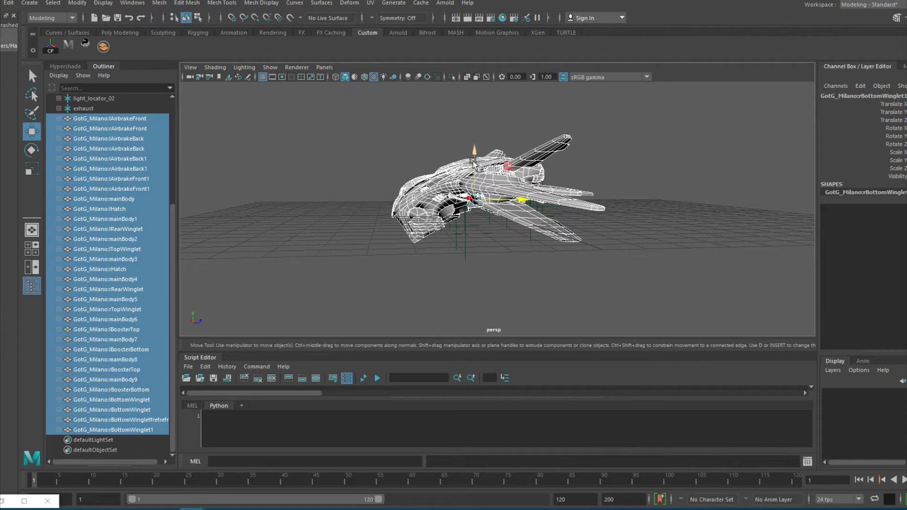
left_click_drag(472, 160, 386, 144, "alt")
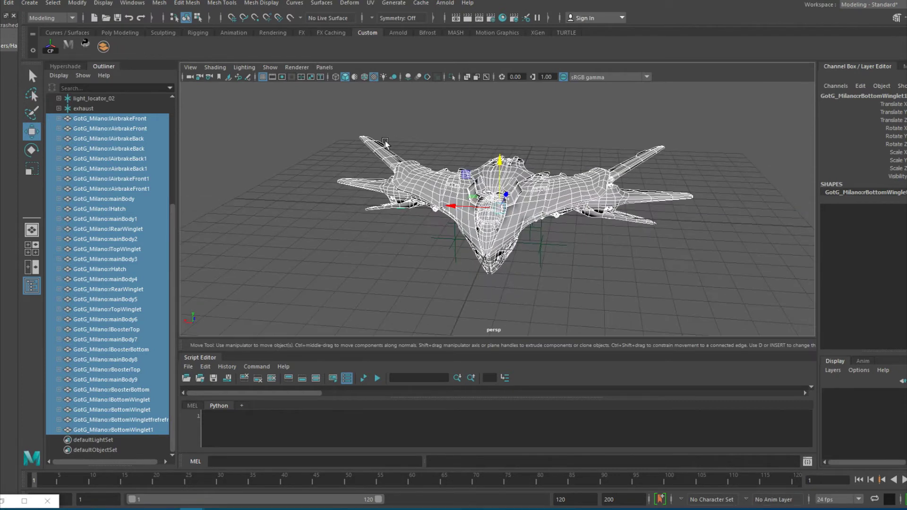
left_click(413, 103)
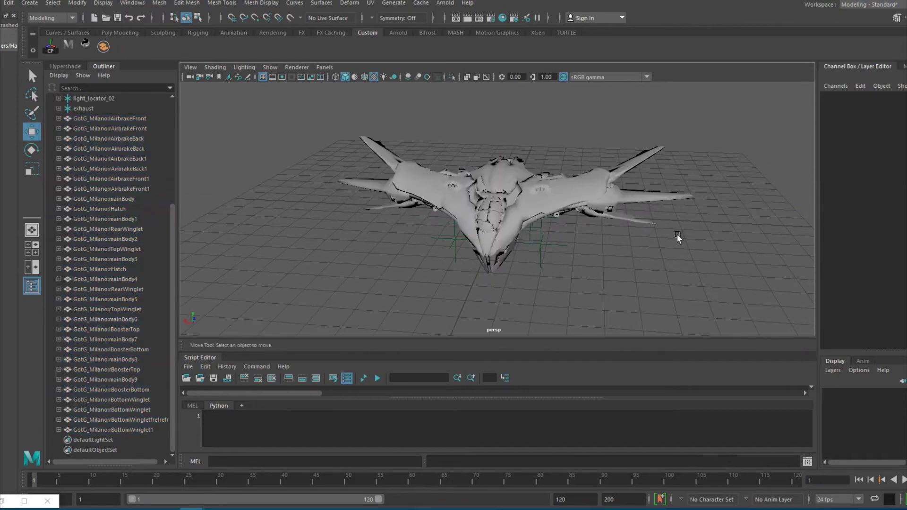
Step: Check the lowered ship from low side angles and turn on textured display
left_click_drag(677, 235, 641, 245, "alt")
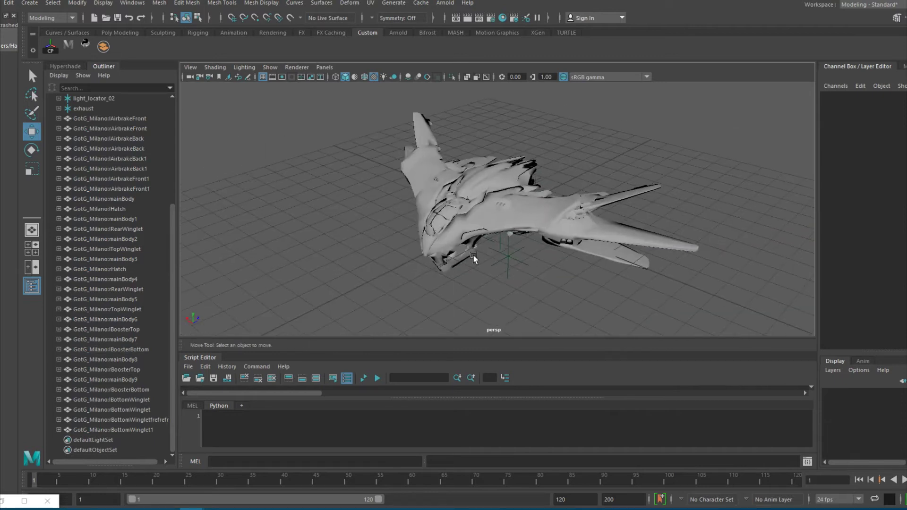
left_click(514, 261)
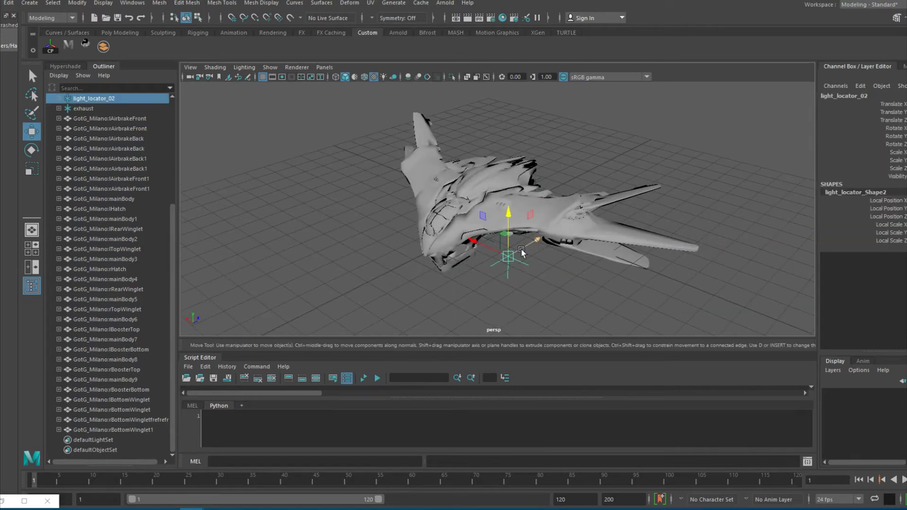
left_click(328, 261)
mouse_move(536, 253)
left_mouse_down("alt")
mouse_move(174, 244)
mouse_move(319, 257)
mouse_move(370, 248)
mouse_move(204, 254)
mouse_move(339, 253)
left_mouse_up("alt")
scroll(108, 197, "up", 5)
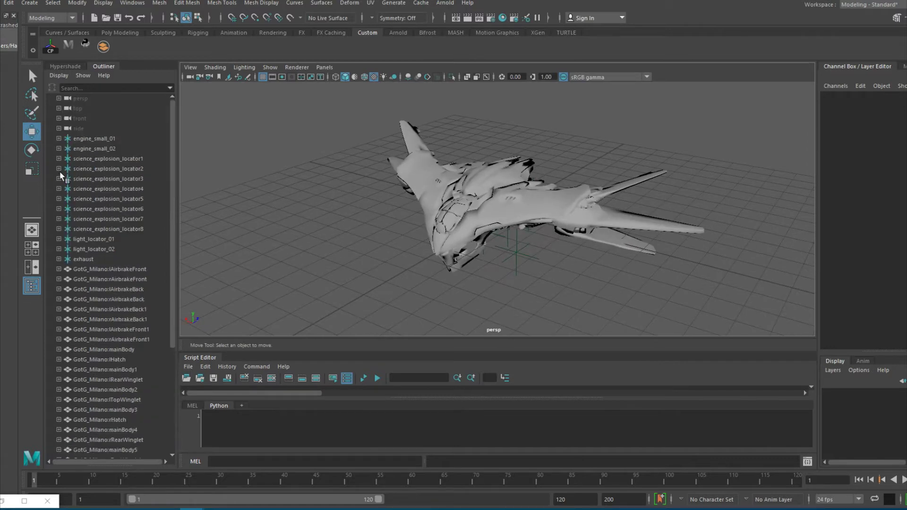
mouse_move(396, 258)
left_mouse_down("alt")
mouse_move(405, 245)
mouse_move(338, 251)
mouse_move(499, 210)
left_mouse_up("alt")
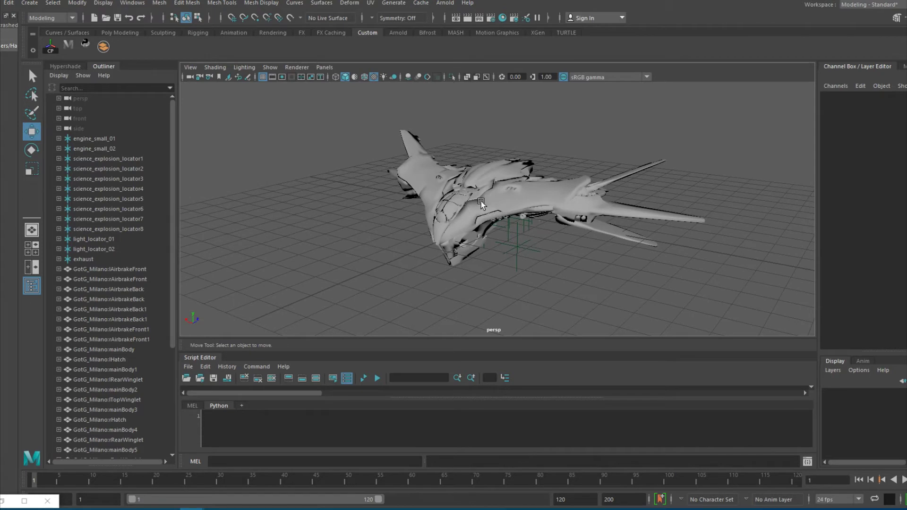
mouse_move(322, 245)
left_mouse_down("alt")
mouse_move(373, 222)
mouse_move(296, 224)
mouse_move(255, 203)
mouse_move(256, 221)
mouse_move(328, 238)
left_mouse_up("alt")
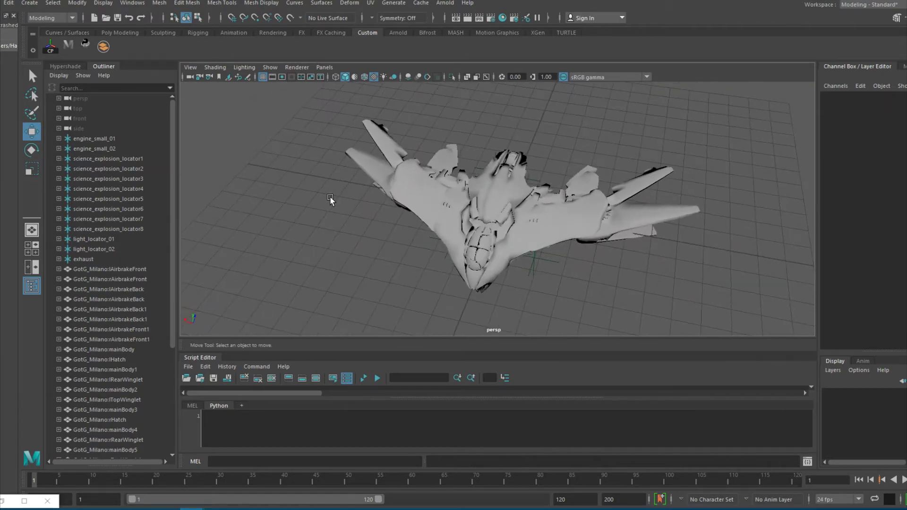
left_click(375, 77)
left_click_drag(586, 148, 557, 125, "alt")
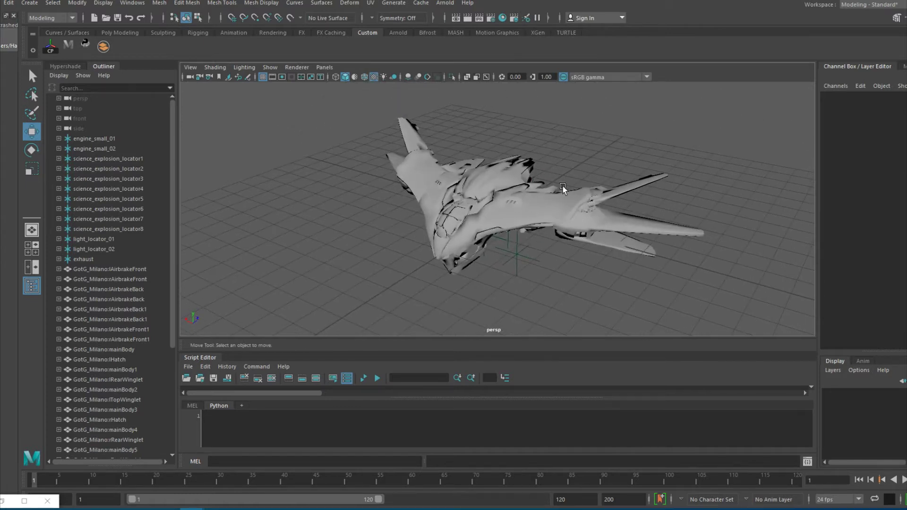
left_click(504, 17)
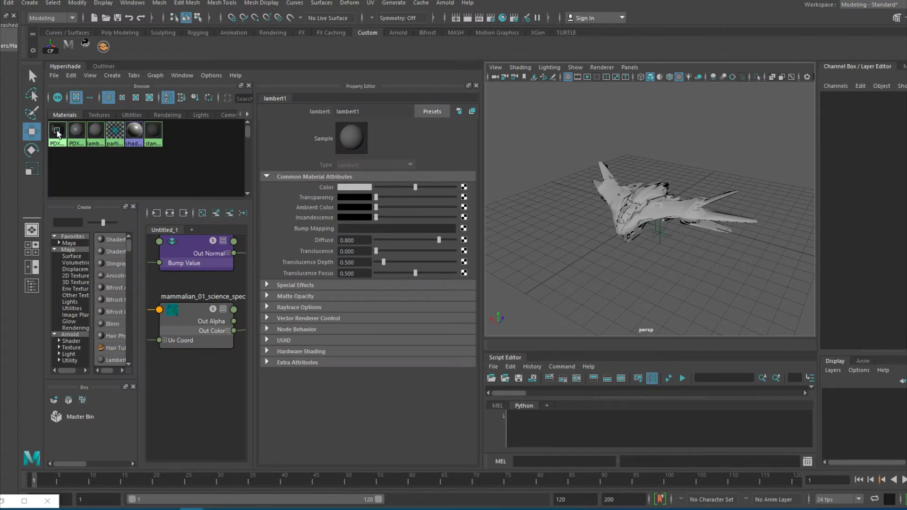
Step: Apply the PDXmat material to the Milano's main body
middle_click_drag(57, 132, 342, 135)
scroll(656, 206, "up", 5)
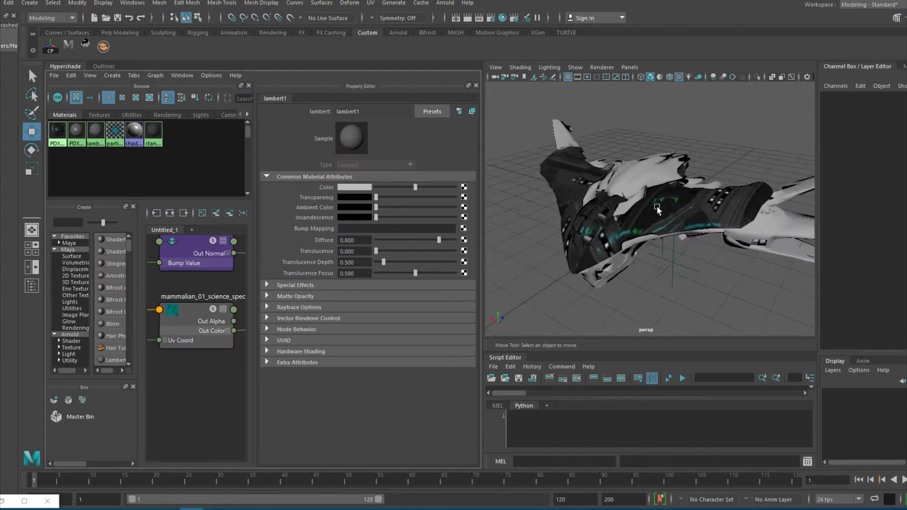
middle_click_drag(57, 132, 562, 196)
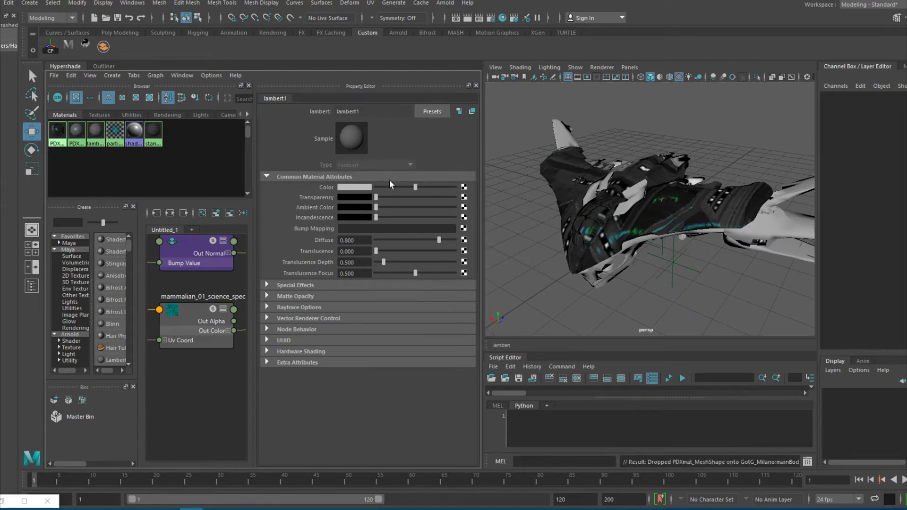
scroll(637, 226, "down", 3)
mouse_move(623, 274)
left_mouse_down("alt")
mouse_move(559, 271)
mouse_move(624, 278)
left_mouse_up("alt")
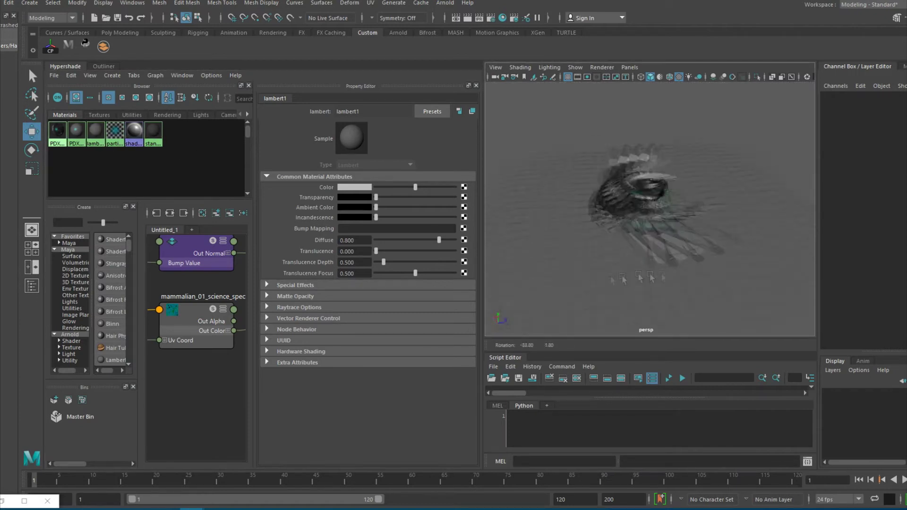
mouse_move(623, 278)
left_mouse_down("alt")
mouse_move(562, 233)
mouse_move(662, 191)
left_mouse_up("alt")
scroll(662, 190, "up", 3)
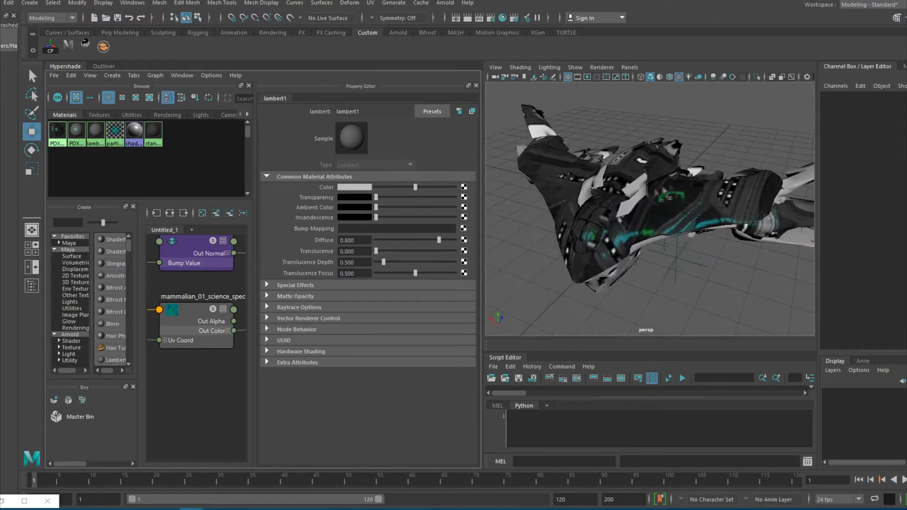
Step: Apply PDXmat to the airbrake parts and orbit around the textured ship
middle_click_drag(632, 201, 633, 200)
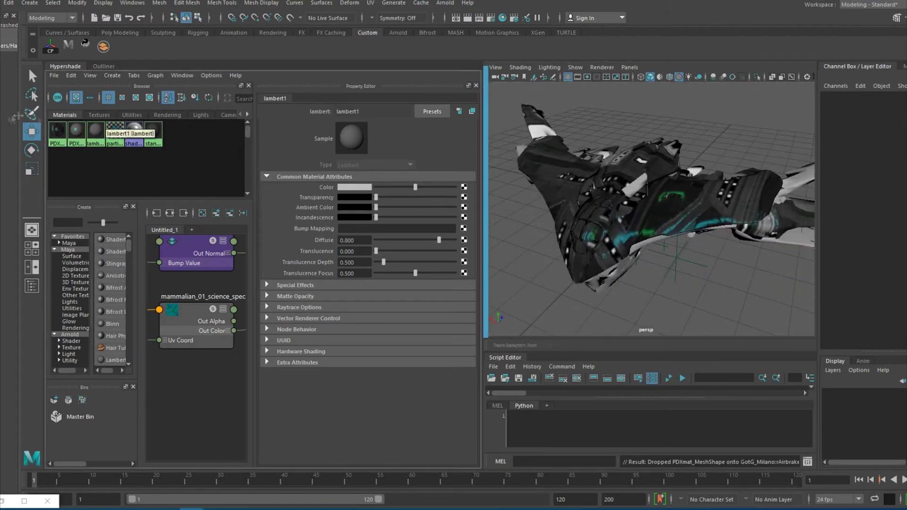
mouse_move(637, 213)
left_mouse_down("alt")
mouse_move(549, 261)
mouse_move(627, 282)
mouse_move(562, 245)
mouse_move(628, 280)
mouse_move(666, 269)
mouse_move(682, 193)
left_mouse_up("alt")
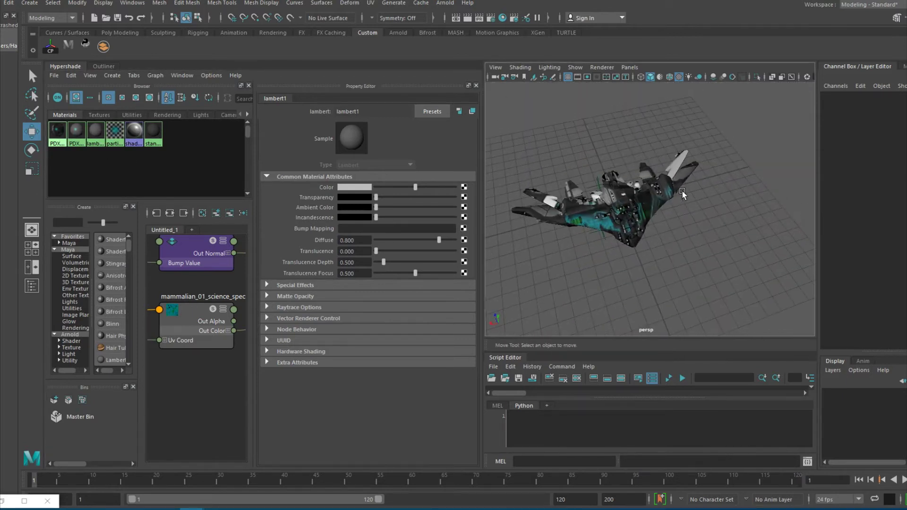
mouse_move(689, 165)
right_mouse_down("alt")
mouse_move(574, 158)
mouse_move(587, 247)
mouse_move(692, 251)
right_mouse_up("alt")
mouse_move(692, 251)
left_mouse_down("alt")
mouse_move(688, 260)
mouse_move(688, 251)
mouse_move(603, 261)
mouse_move(540, 244)
left_mouse_up("alt")
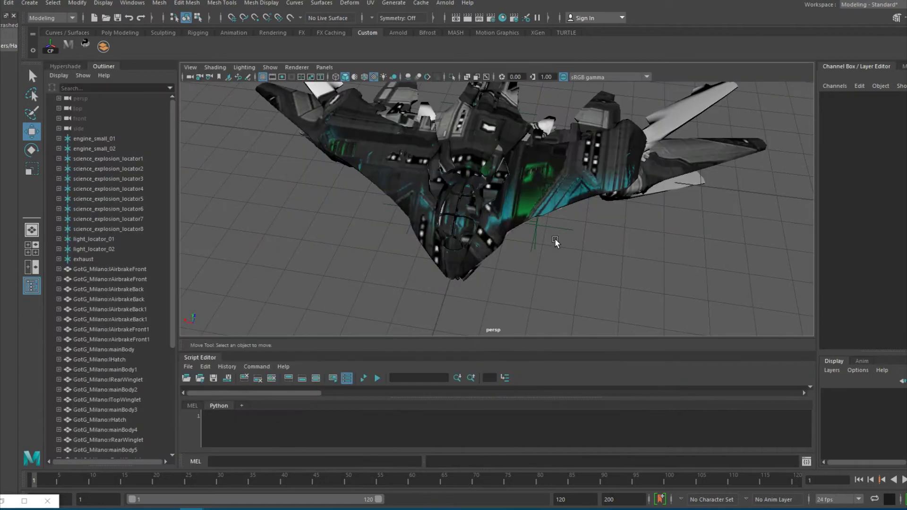
mouse_move(540, 245)
left_mouse_down("alt")
mouse_move(526, 277)
mouse_move(447, 260)
mouse_move(446, 244)
mouse_move(486, 263)
mouse_move(513, 263)
mouse_move(318, 219)
mouse_move(301, 266)
mouse_move(266, 267)
left_mouse_up("alt")
scroll(102, 317, "down", 5)
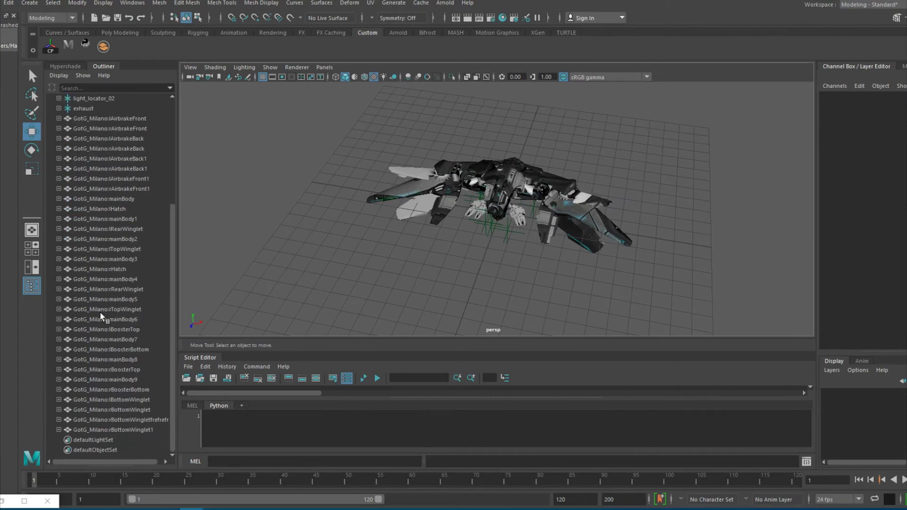
left_click(105, 421)
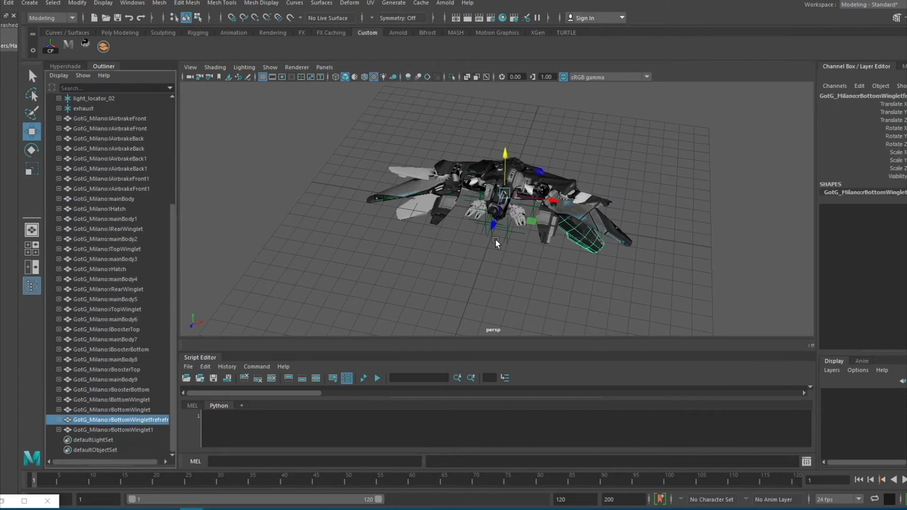
left_click(519, 212)
left_click(473, 206, "shift")
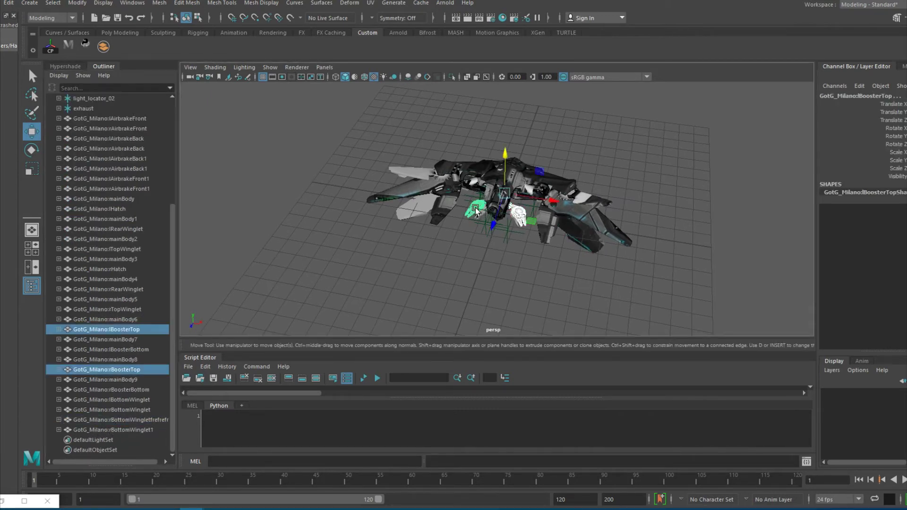
left_click(480, 210, "shift")
scroll(517, 211, "up", 2)
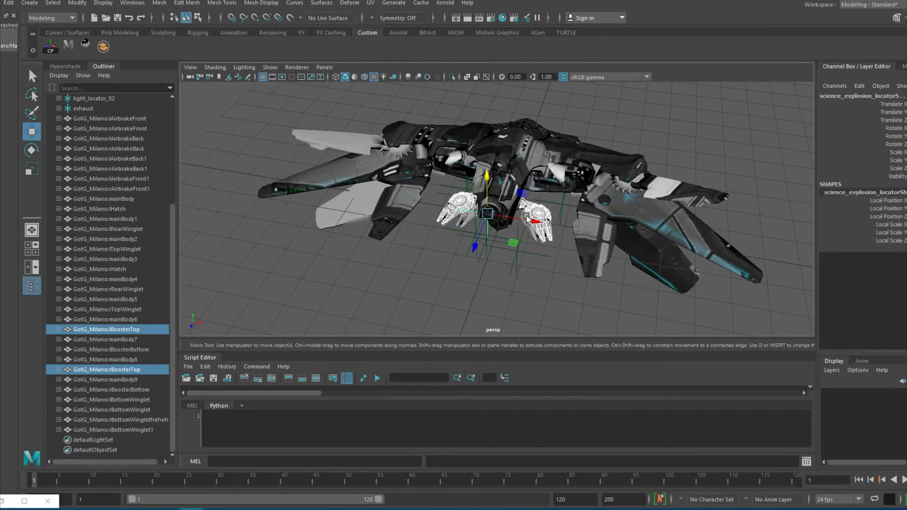
scroll(518, 211, "up", 4)
left_click(572, 228)
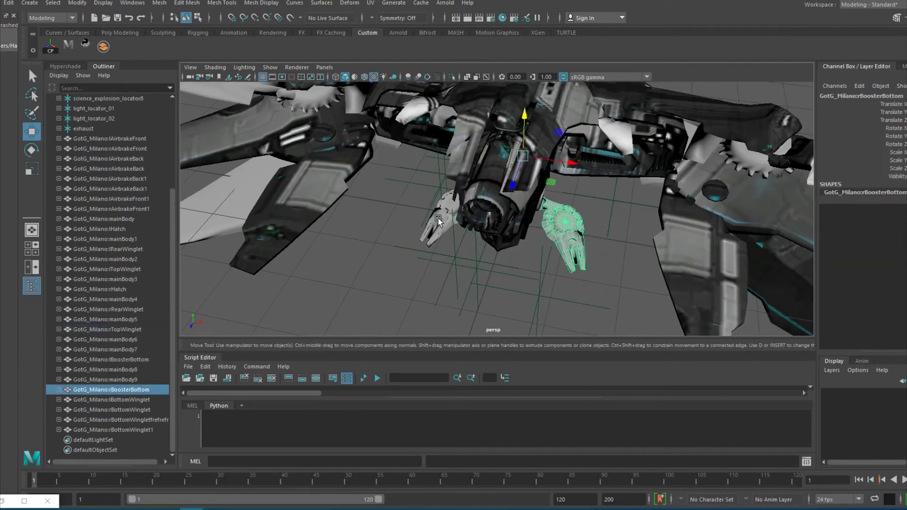
left_click(450, 232, "shift")
left_click(482, 247)
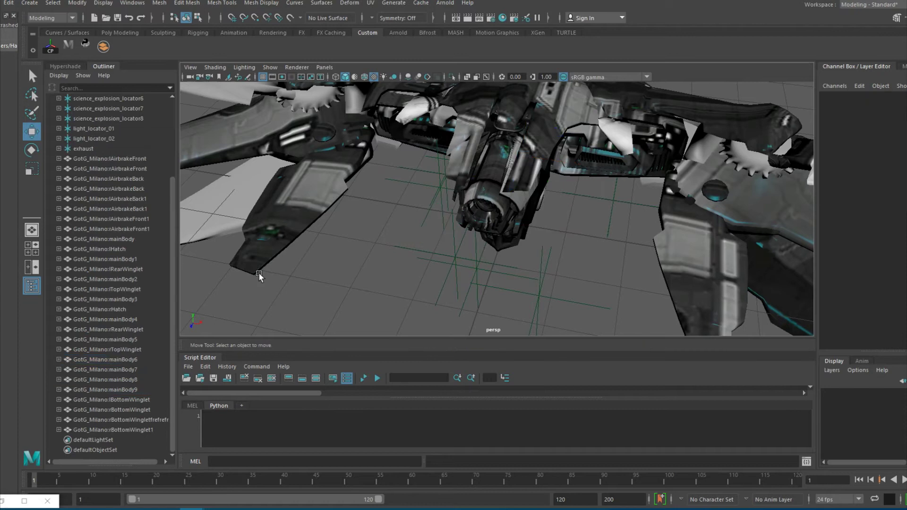
mouse_move(260, 269)
left_mouse_down("alt")
mouse_move(639, 223)
mouse_move(658, 251)
mouse_move(456, 267)
mouse_move(487, 254)
mouse_move(462, 252)
left_mouse_up("alt")
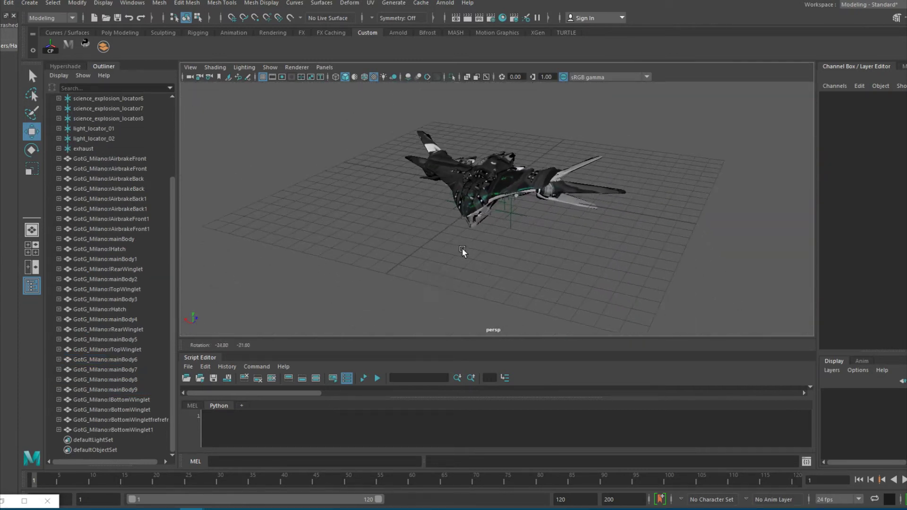
left_click(4, 502)
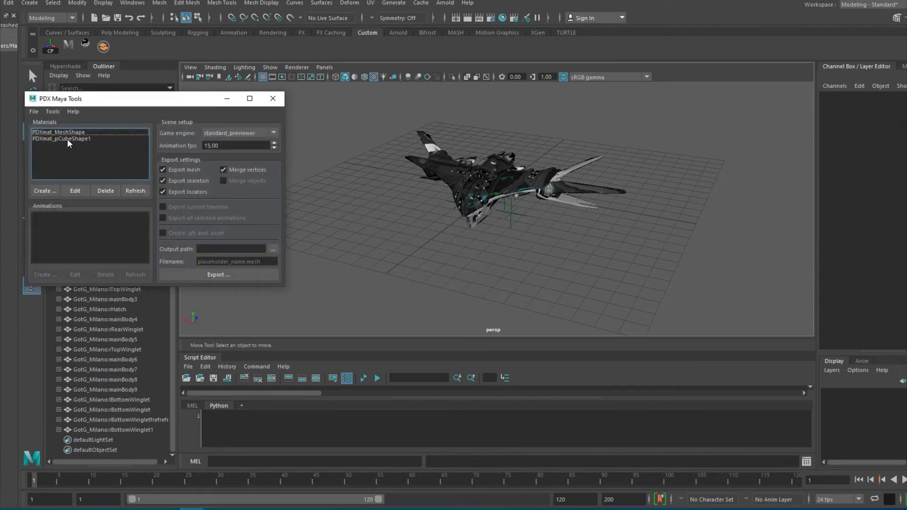
Step: Export the ship over mammalian_01_science.mesh in ships/mammalian_01, confirming the overwrite
left_click(214, 276)
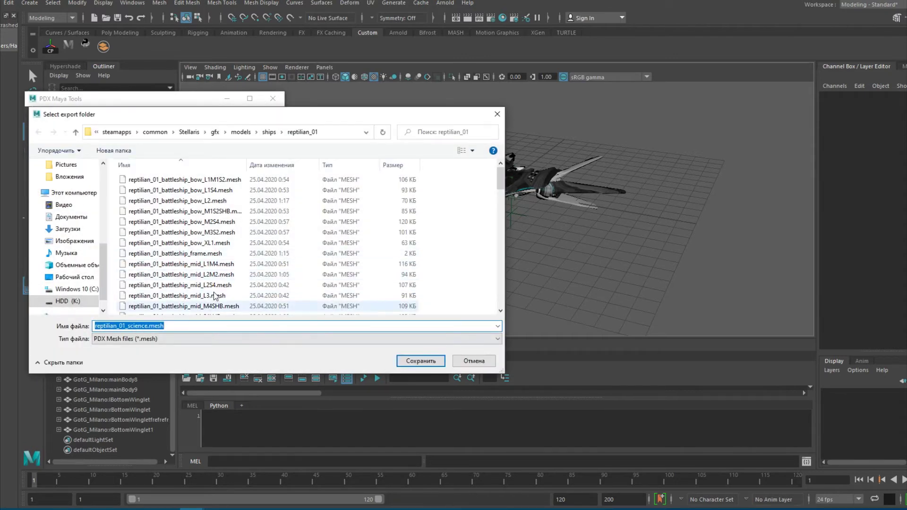
scroll(213, 290, "down", 3)
scroll(213, 290, "down", 3)
scroll(214, 290, "down", 3)
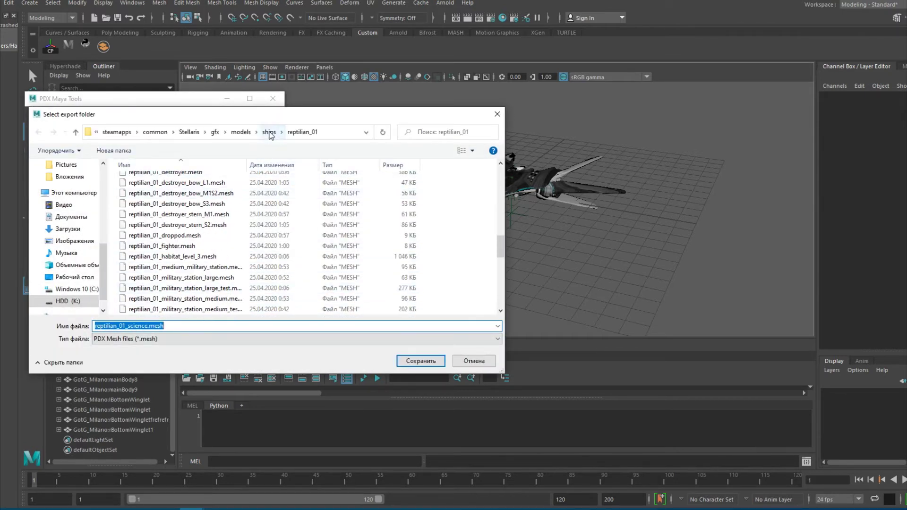
left_click(269, 133)
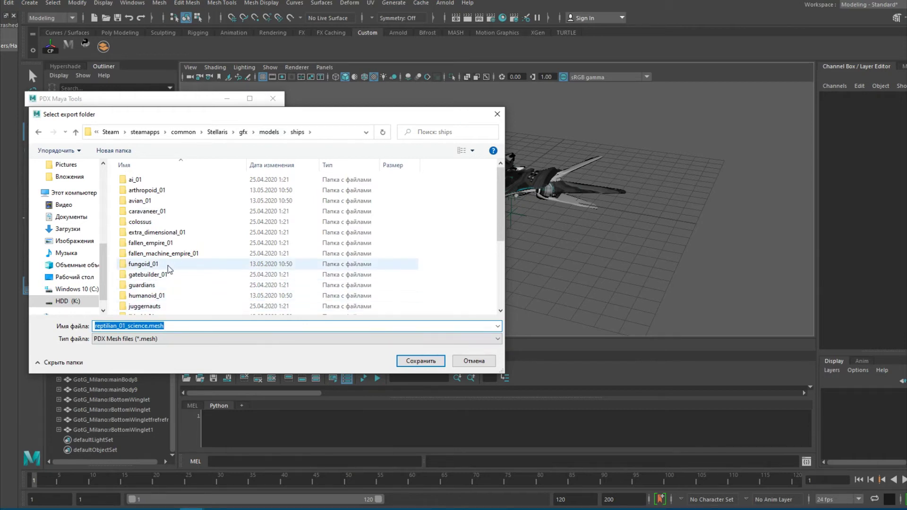
scroll(168, 267, "down", 4)
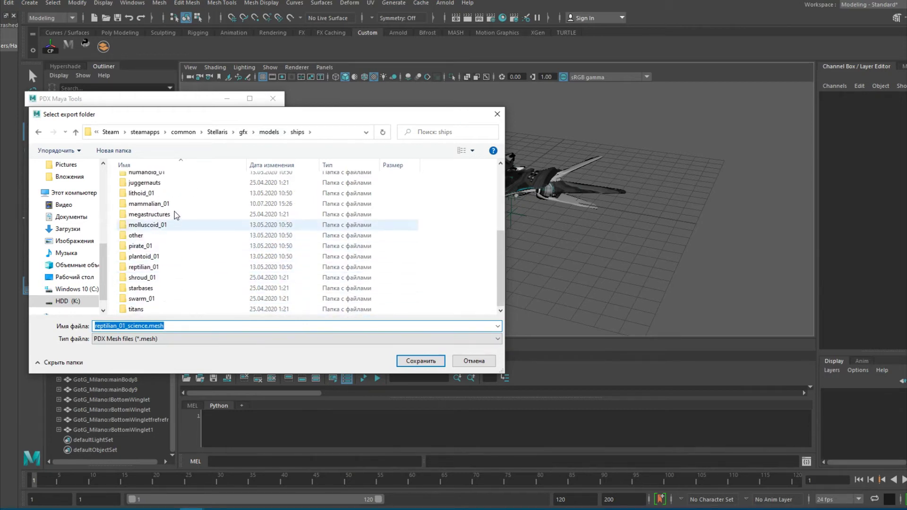
double_click(170, 203)
scroll(213, 276, "down", 3)
scroll(214, 280, "down", 3)
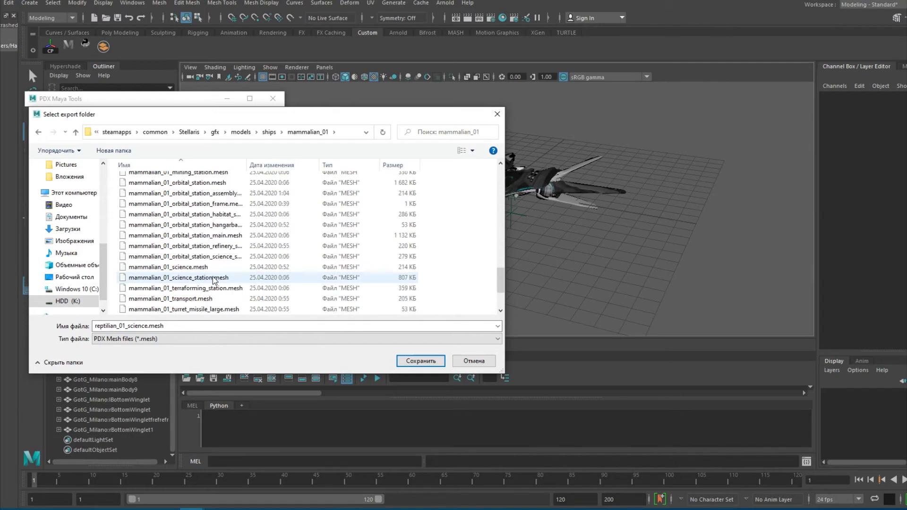
scroll(212, 283, "down", 2)
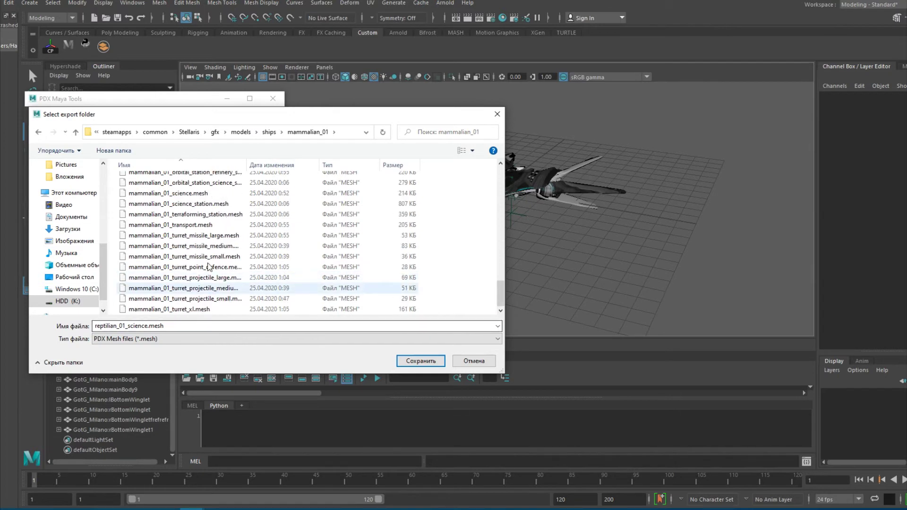
left_click(195, 193)
left_click(421, 362)
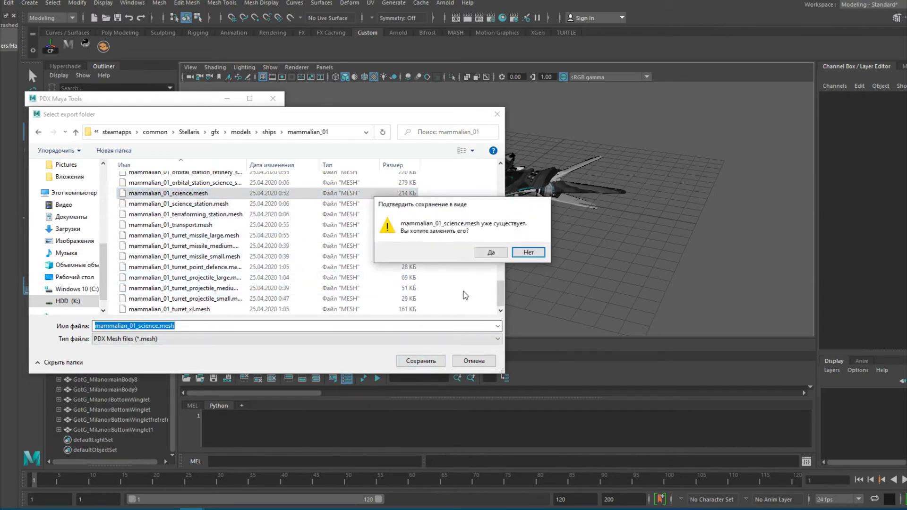
left_click(493, 252)
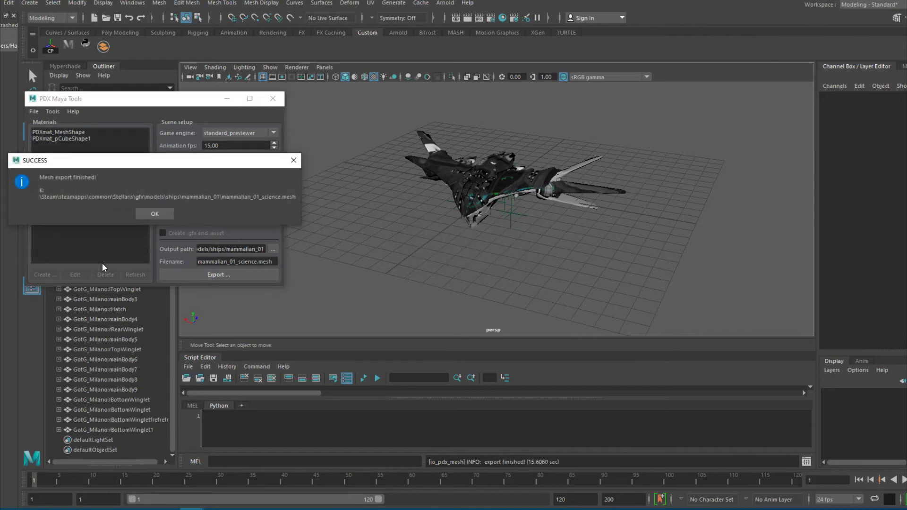
Step: Dismiss the SUCCESS message and close the PDX Maya Tools window
left_click(151, 214)
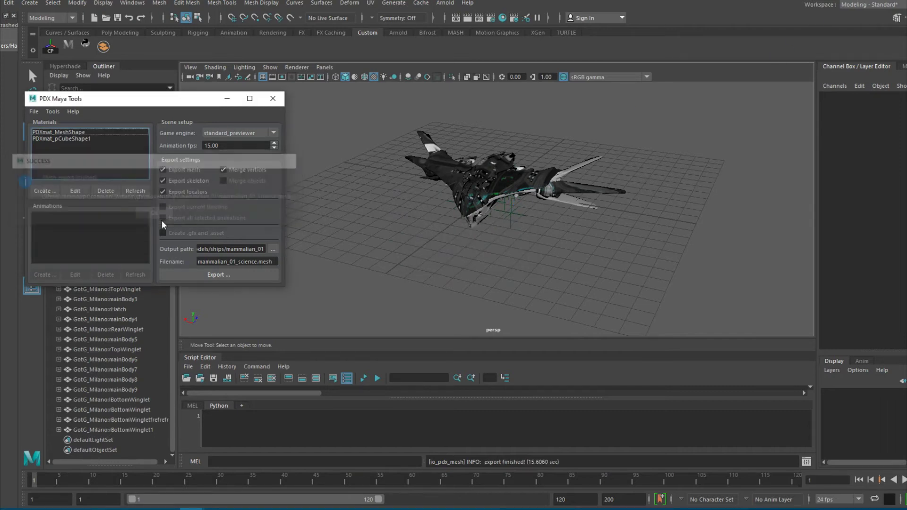
left_click(272, 99)
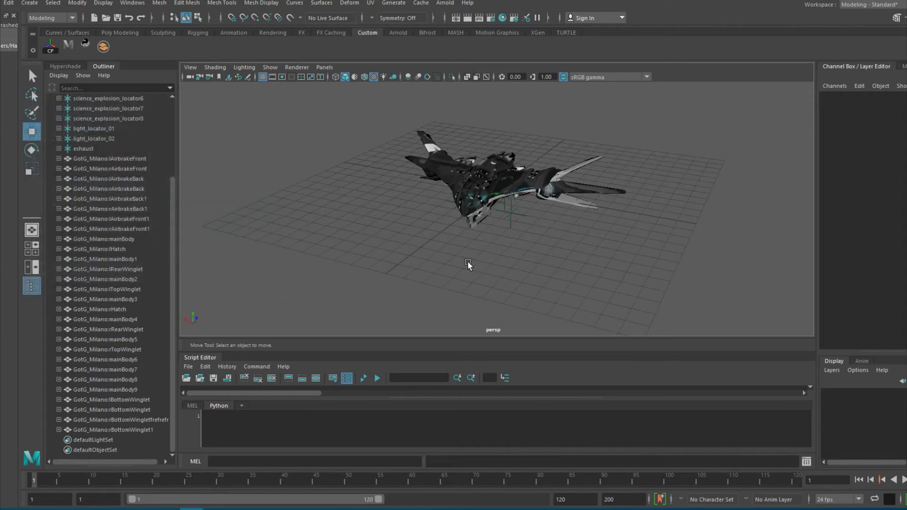
Step: Select all GotG_Milano ship parts in the Outliner with the Rotate tool active
mouse_move(519, 244)
left_mouse_down("alt")
mouse_move(477, 277)
mouse_move(505, 264)
left_mouse_up("alt")
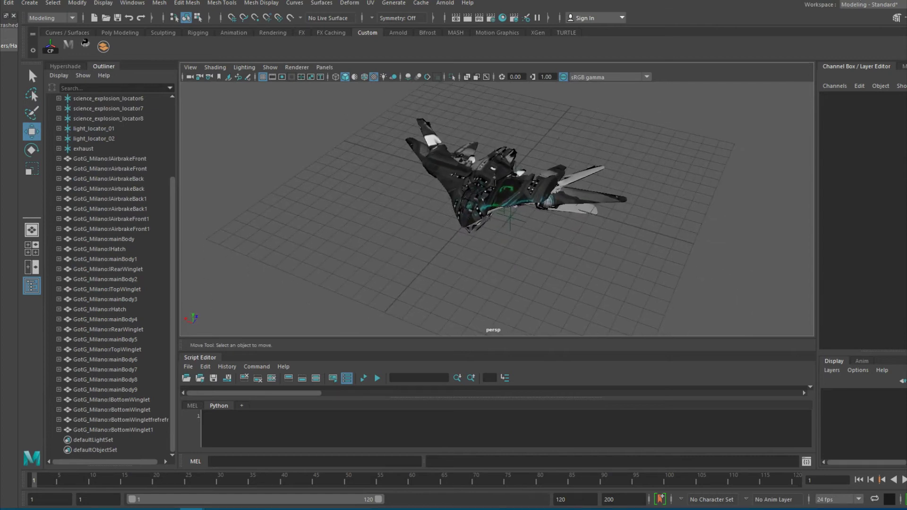
left_click_drag(504, 263, 485, 258, "alt")
key("e")
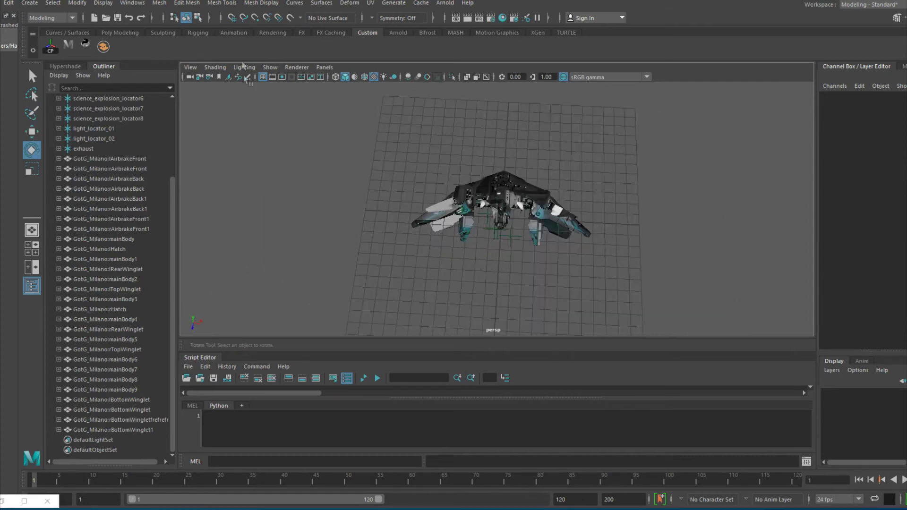
left_click(112, 160)
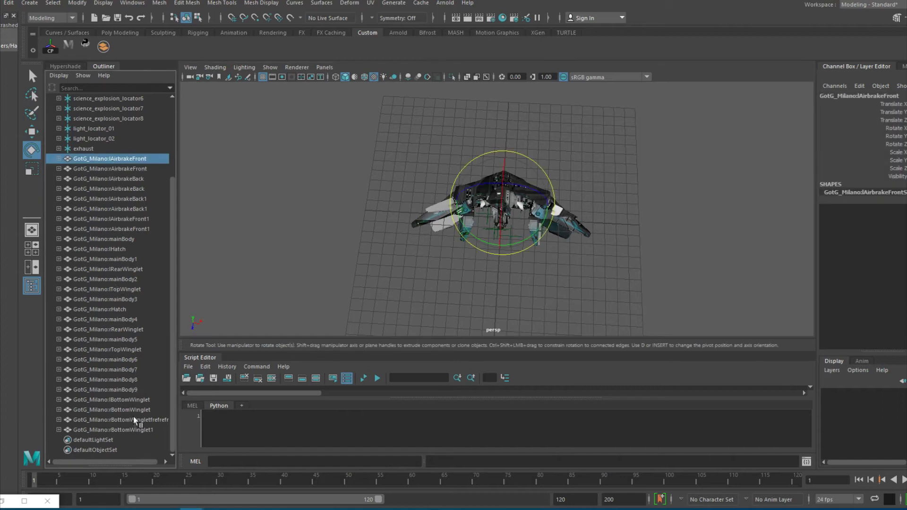
left_click(130, 428, "shift")
Step: Use the four-view layout to bring up a full-size front view of the ship
mouse_move(623, 213)
left_mouse_down("alt")
mouse_move(634, 198)
mouse_move(647, 208)
mouse_move(573, 199)
left_mouse_up("alt")
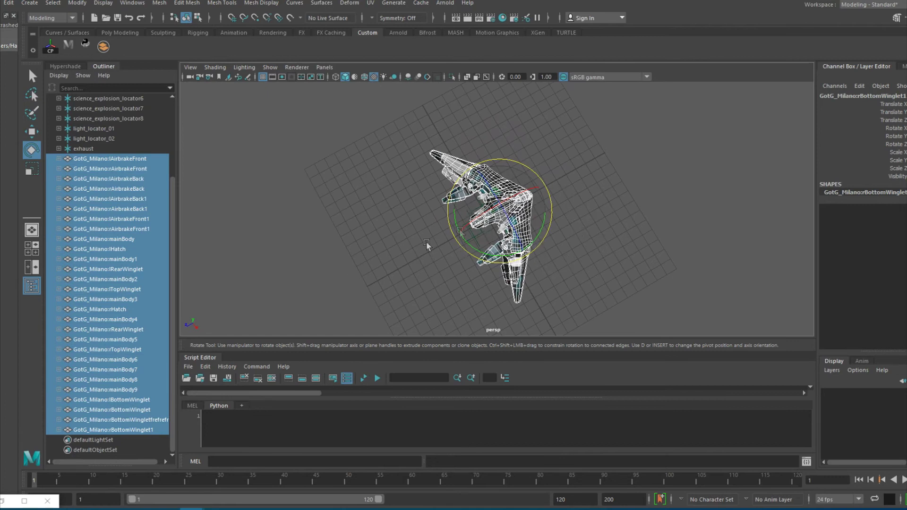
mouse_move(407, 250)
left_mouse_down("alt")
mouse_move(702, 154)
mouse_move(707, 219)
left_mouse_up("alt")
left_click_drag(608, 230, 622, 202, "alt")
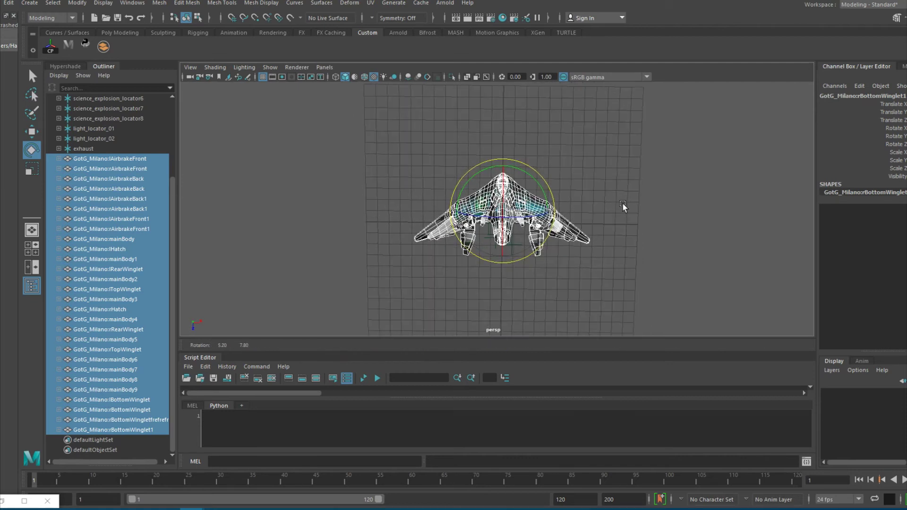
key("space")
left_click(621, 201)
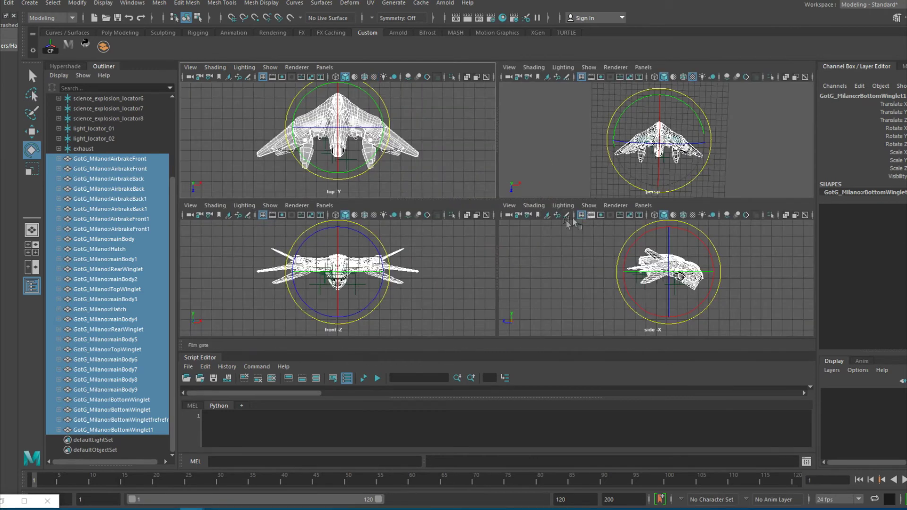
key("space")
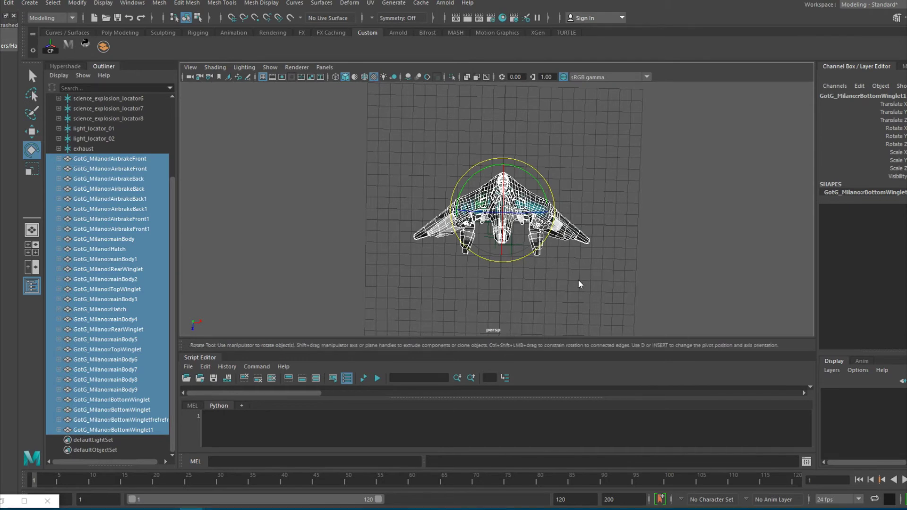
key("space")
key("space")
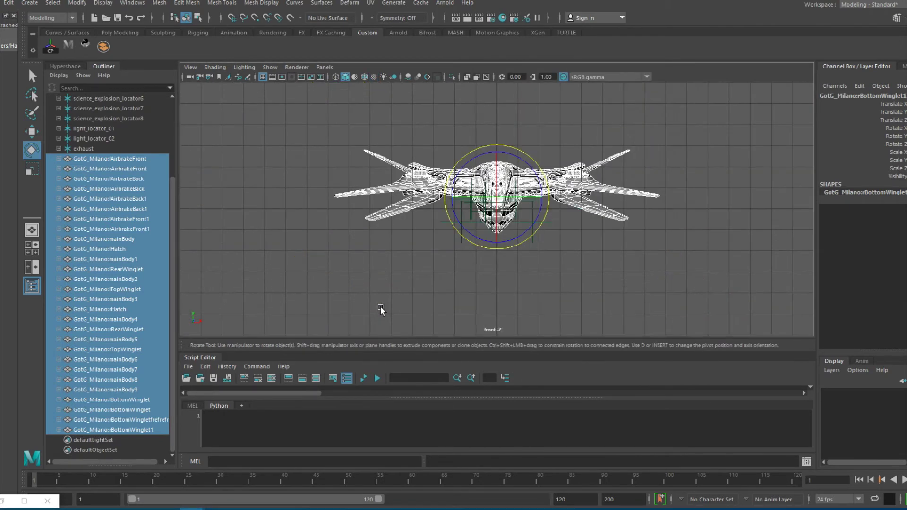
key("space")
key("space")
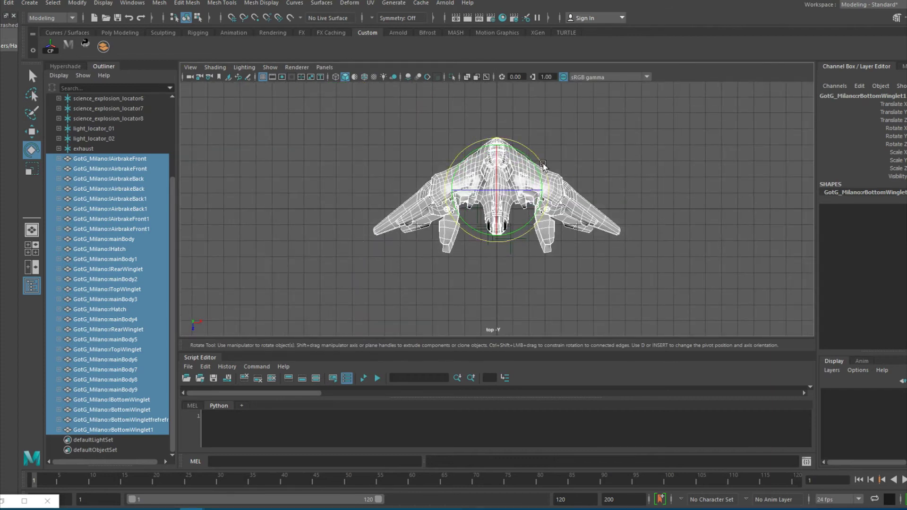
Step: Rotate the ship 180° around Y and check its orientation in perspective
left_click_drag(537, 161, 449, 341)
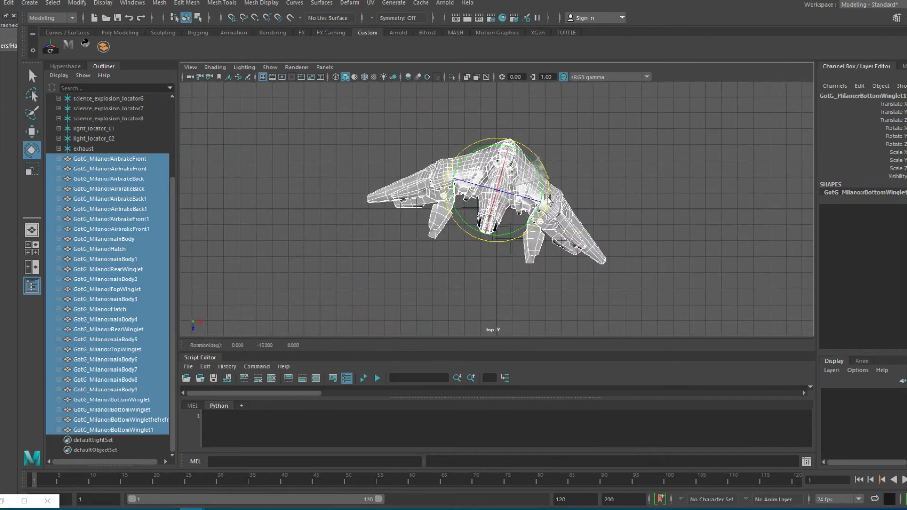
key("ctrl+z")
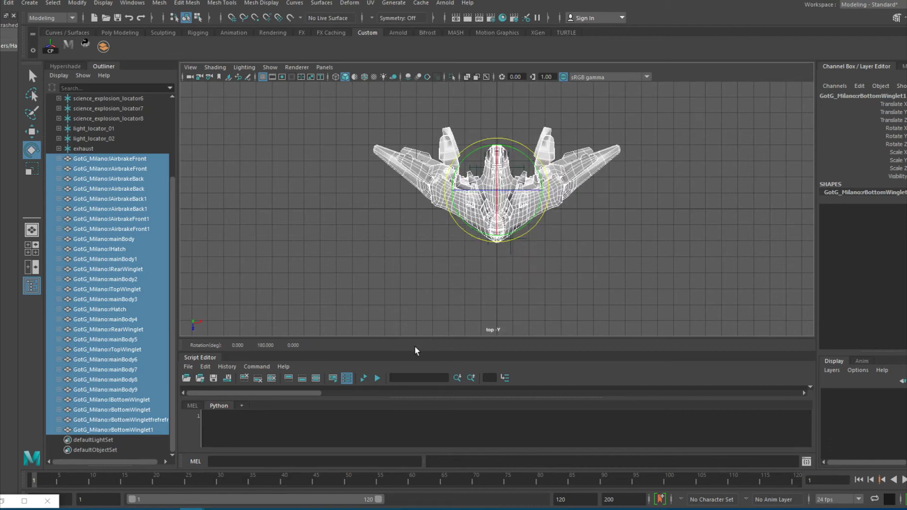
key("space")
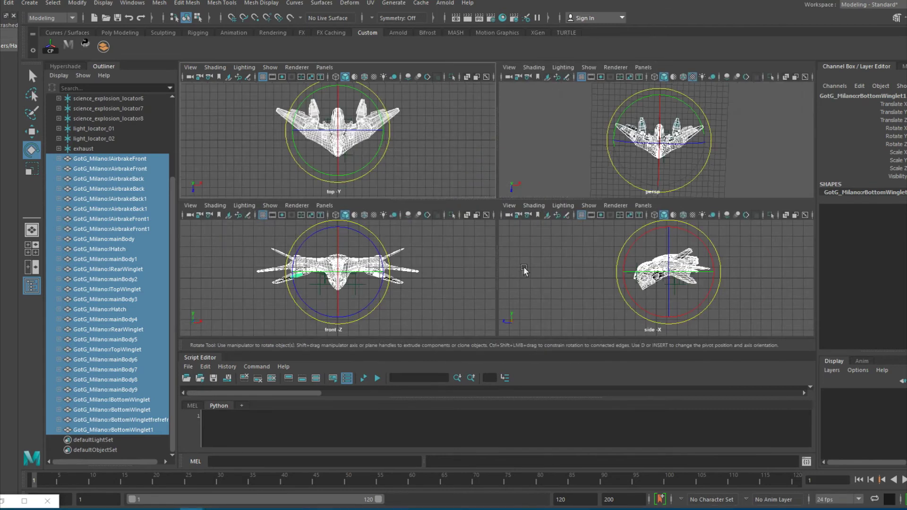
key("space")
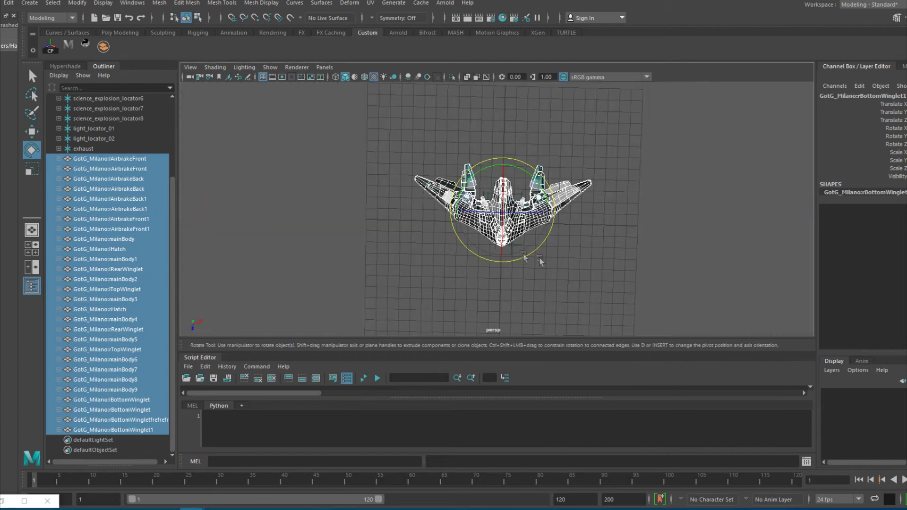
mouse_move(540, 260)
left_mouse_down("alt")
mouse_move(484, 194)
mouse_move(589, 218)
left_mouse_up("alt")
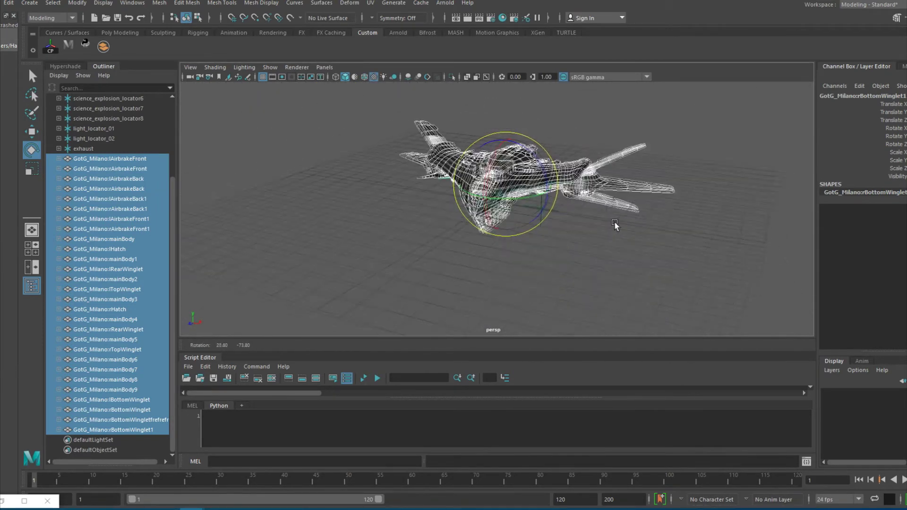
left_click_drag(614, 225, 581, 260, "alt")
Step: Deselect the ship parts, then zoom out and orbit to check its heading
left_click(596, 282)
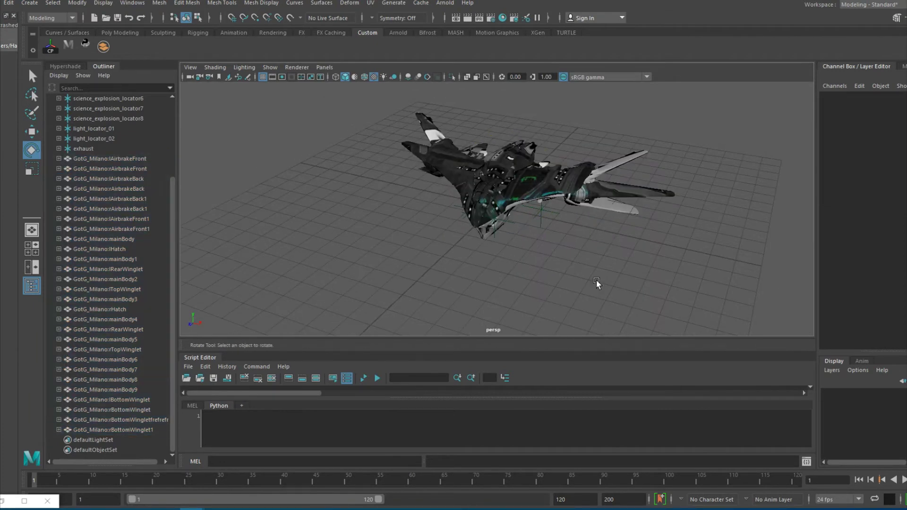
right_click_drag(595, 283, 583, 270, "alt")
left_click_drag(480, 292, 557, 285, "alt")
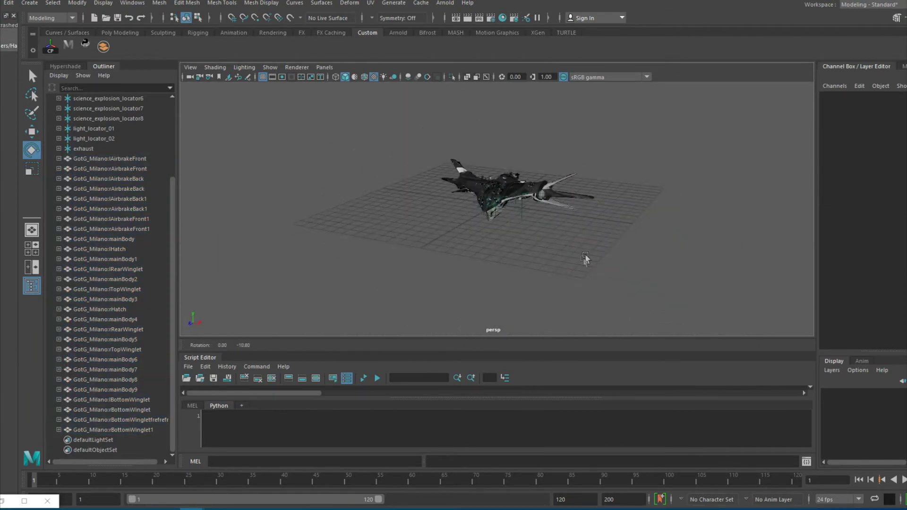
left_click_drag(585, 258, 558, 289, "alt")
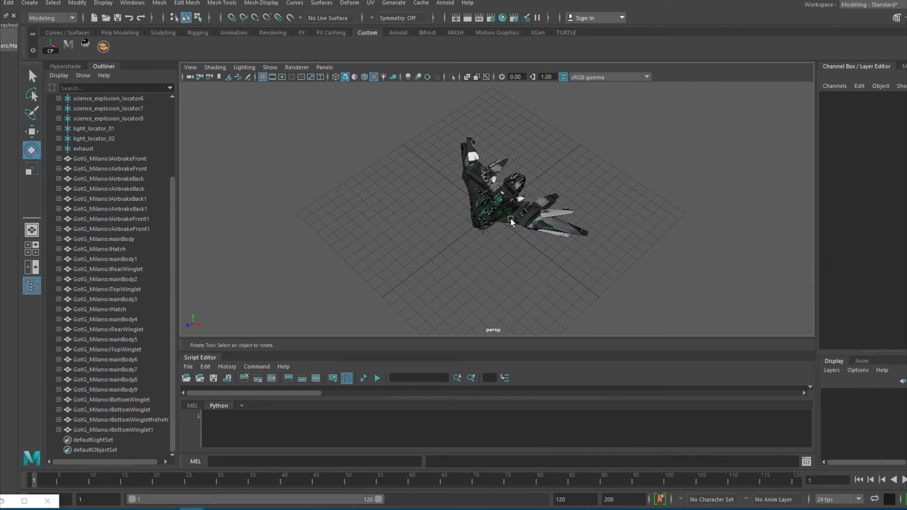
left_click_drag(549, 227, 585, 269, "alt")
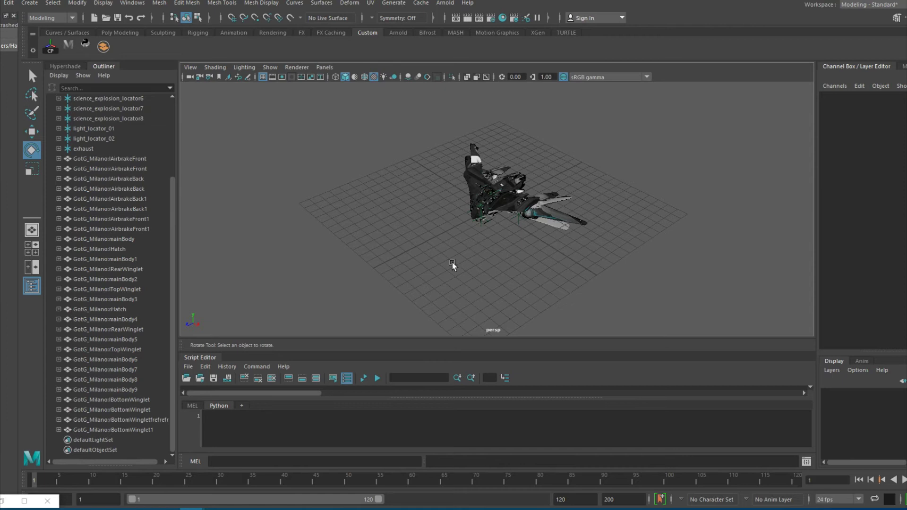
middle_click_drag(482, 274, 423, 274, "alt")
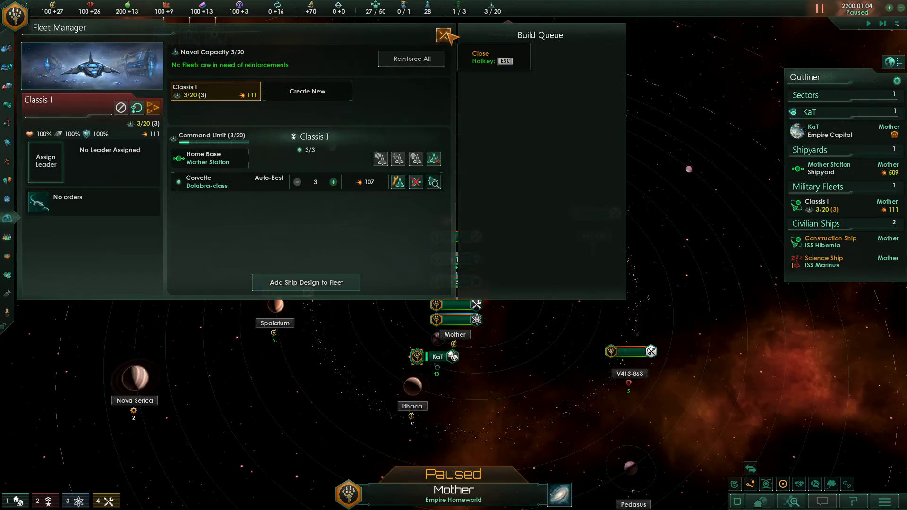
Step: Close Fleet Manager, orbit around the selected ISS Marinus, and hide the interface
left_click(444, 36)
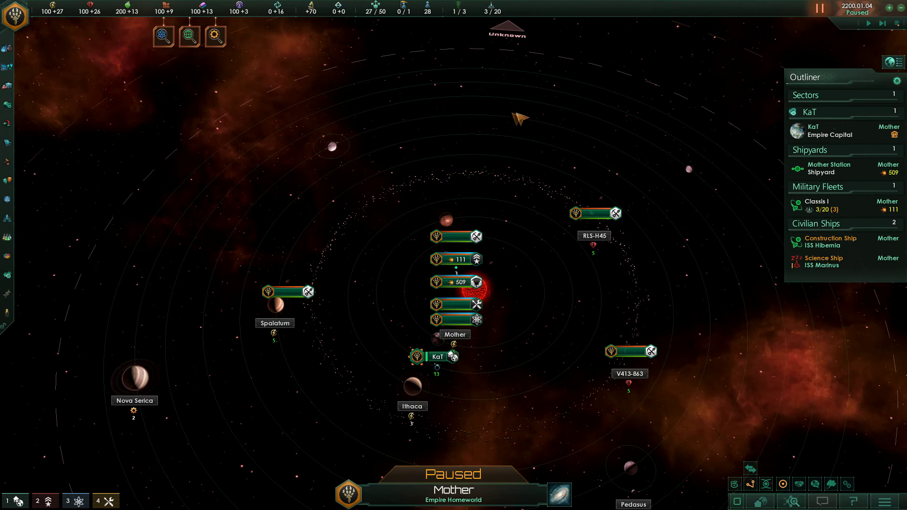
scroll(477, 257, "up", 2)
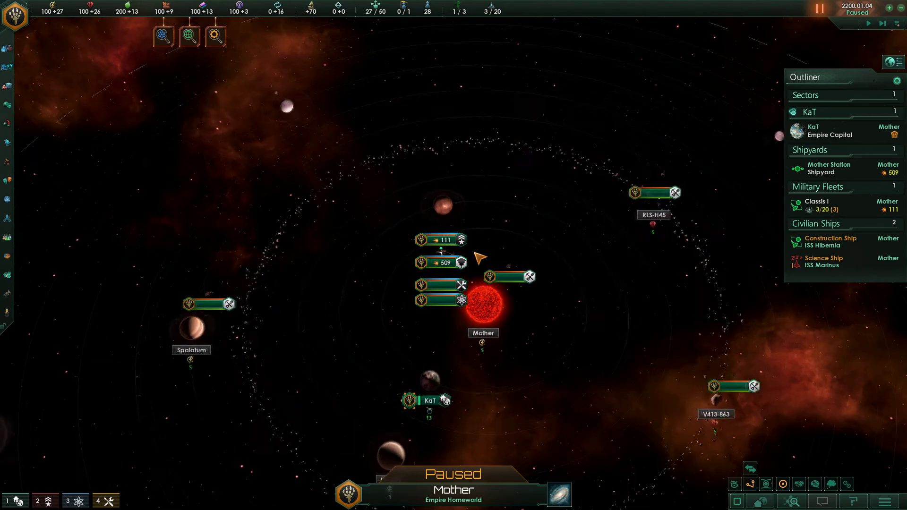
scroll(480, 276, "down", 2)
scroll(482, 276, "up", 2)
left_click(828, 261)
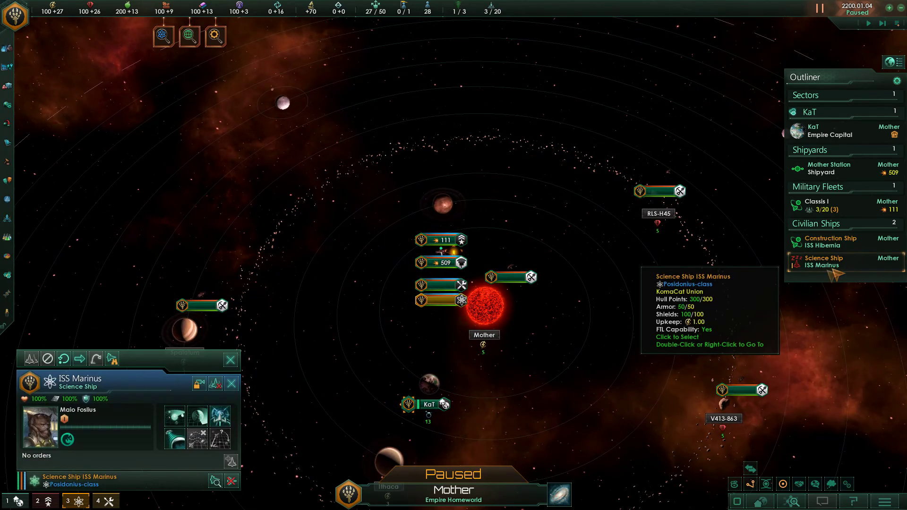
scroll(475, 273, "up", 3)
scroll(469, 270, "up", 3)
scroll(471, 269, "down", 2)
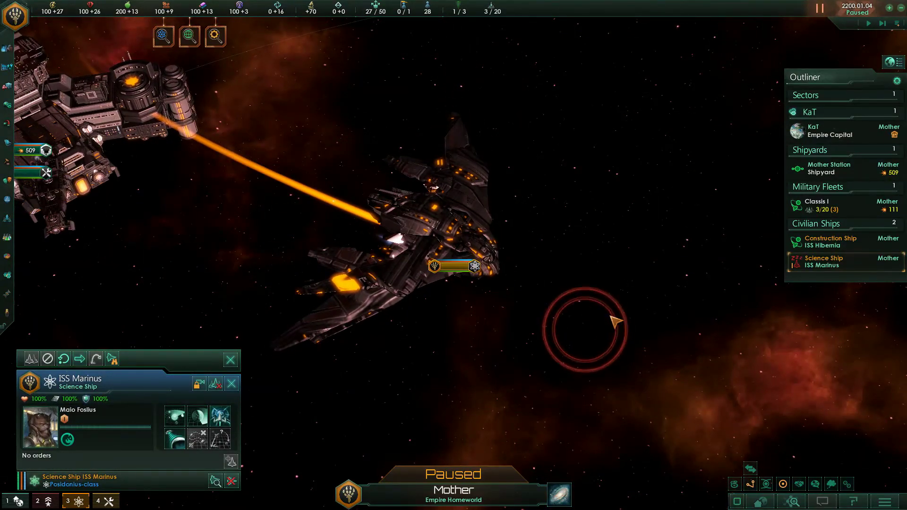
scroll(614, 322, "down", 2)
scroll(520, 234, "down", 2)
scroll(531, 199, "down", 2)
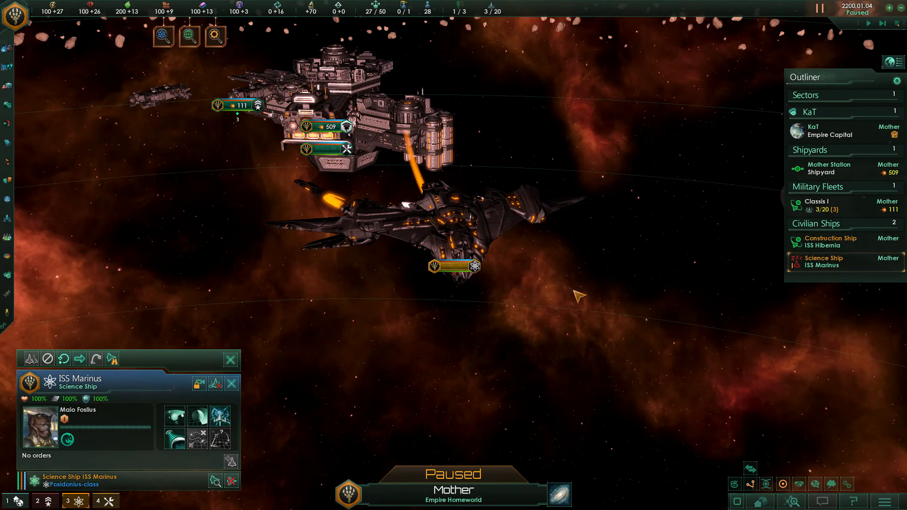
scroll(573, 294, "up", 2)
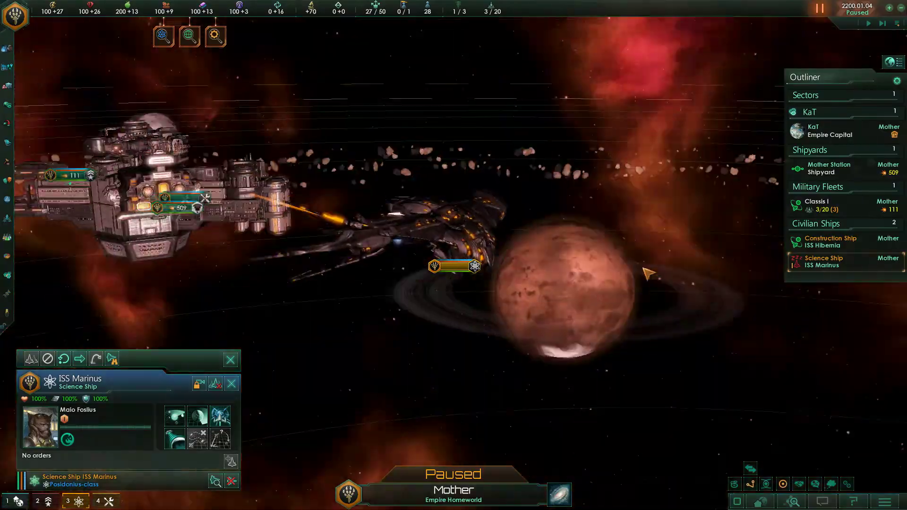
middle_click_drag(648, 273, 454, 303)
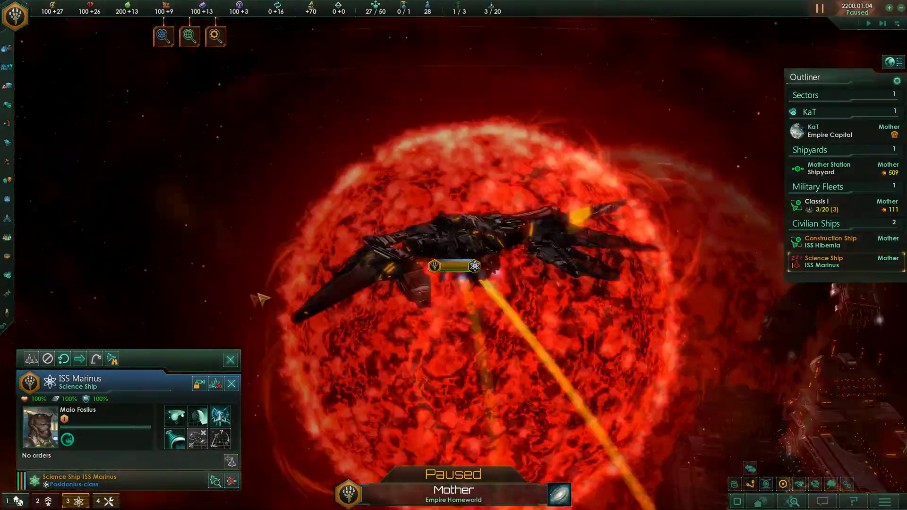
mouse_move(454, 304)
middle_mouse_down()
mouse_move(307, 275)
mouse_move(411, 217)
middle_mouse_up()
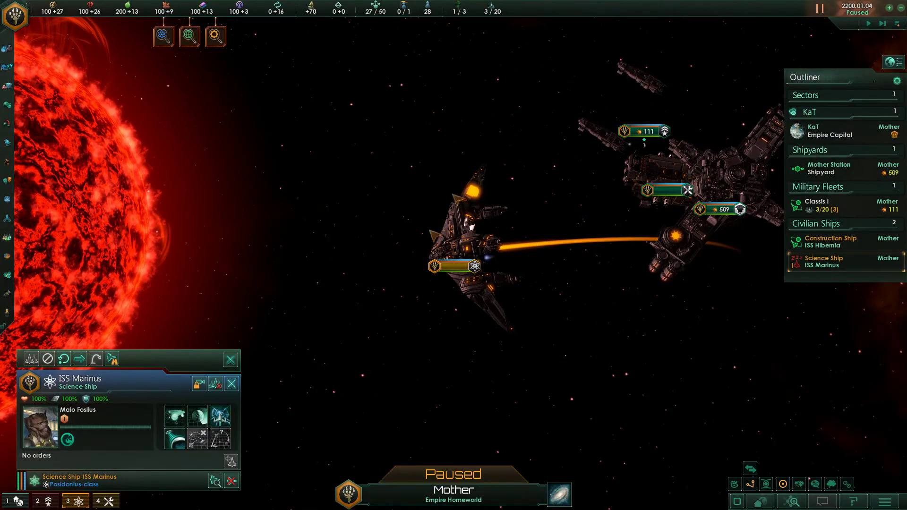
mouse_move(379, 369)
middle_mouse_down()
mouse_move(393, 337)
mouse_move(668, 266)
mouse_move(632, 326)
middle_mouse_up()
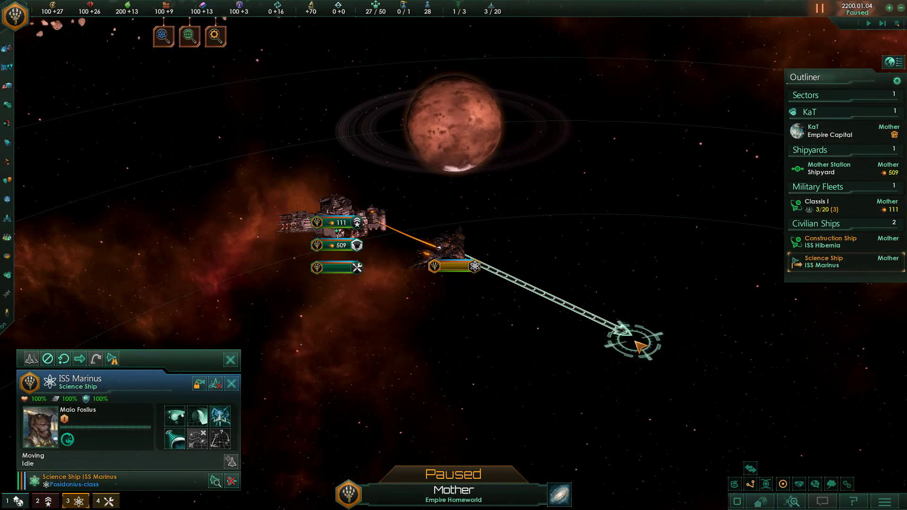
key("ctrl+F9")
key("ctrl+F9")
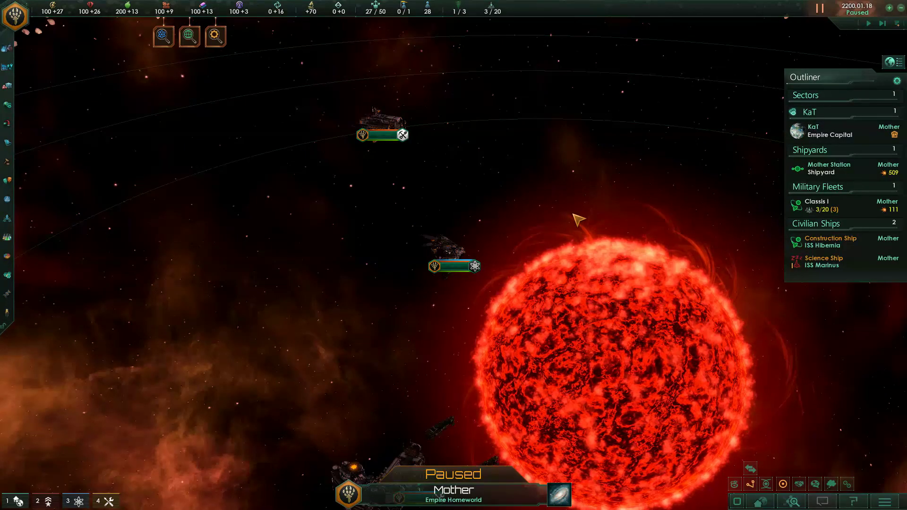
Step: Restore the interface and order ISS Marinus to orbit Mother, then toward Ithaca
key("space")
left_click(401, 295)
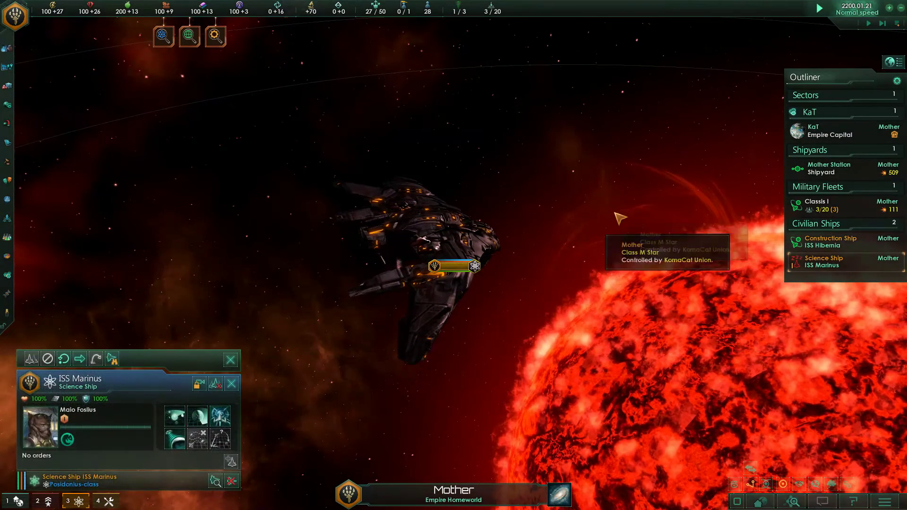
right_click(620, 217)
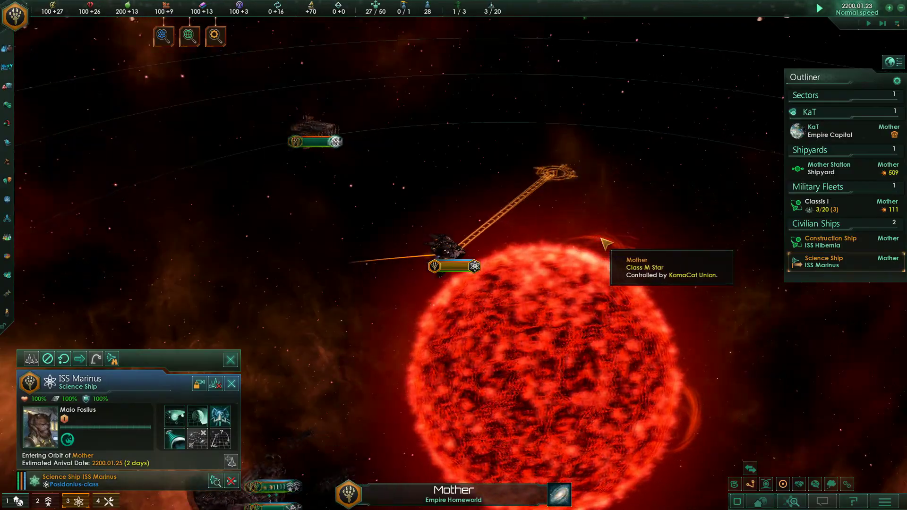
scroll(616, 249, "up", 5)
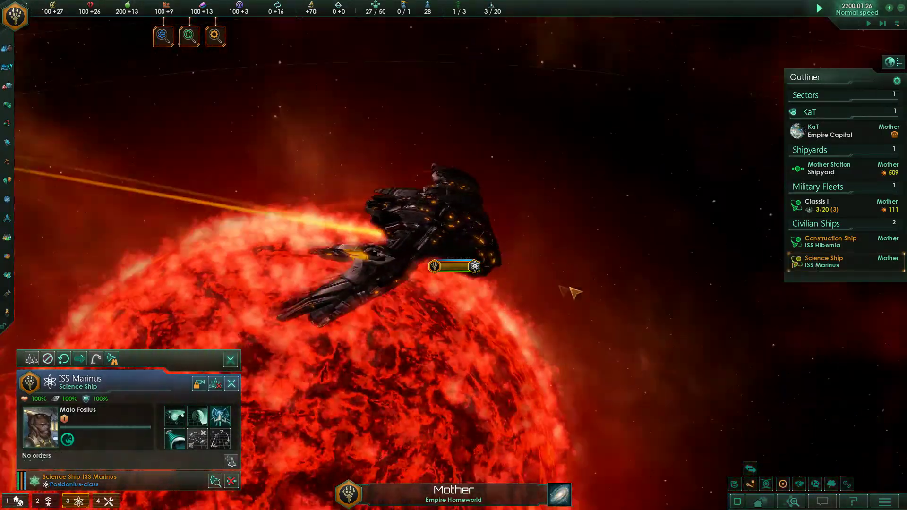
scroll(241, 296, "up", 3)
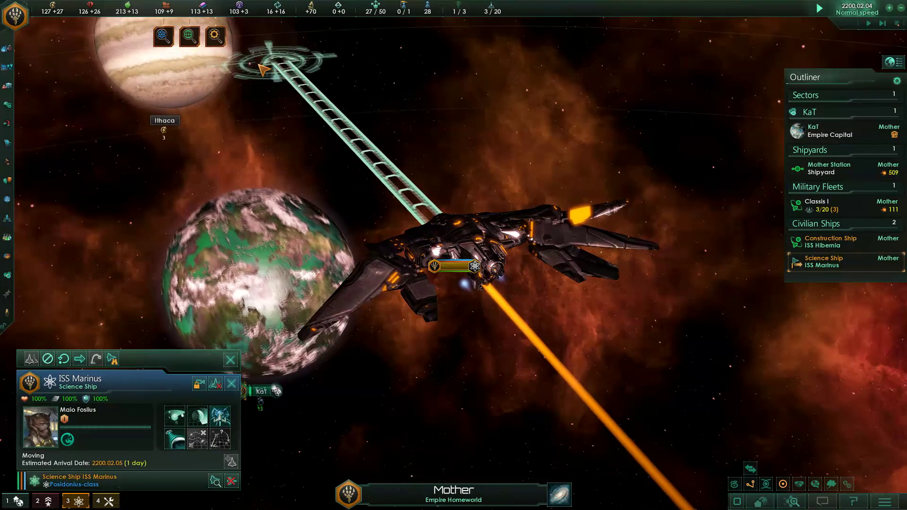
right_click(269, 46)
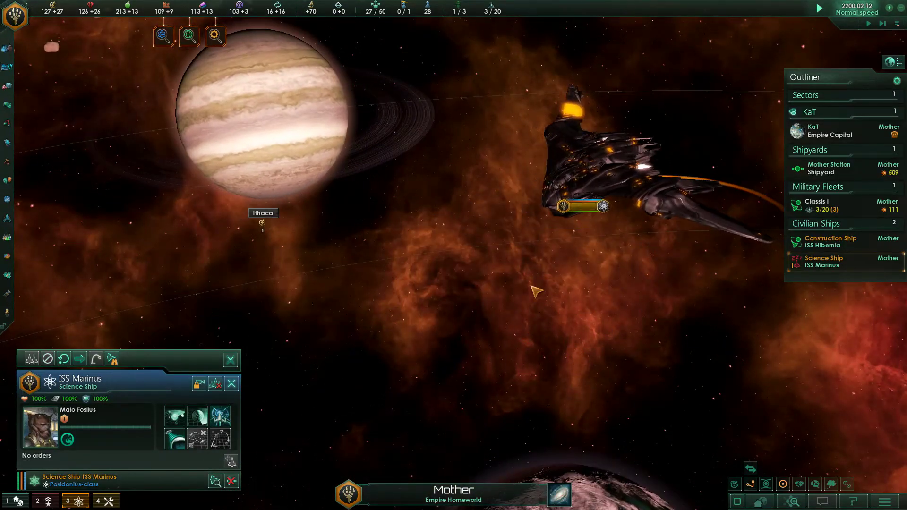
scroll(534, 288, "down", 3)
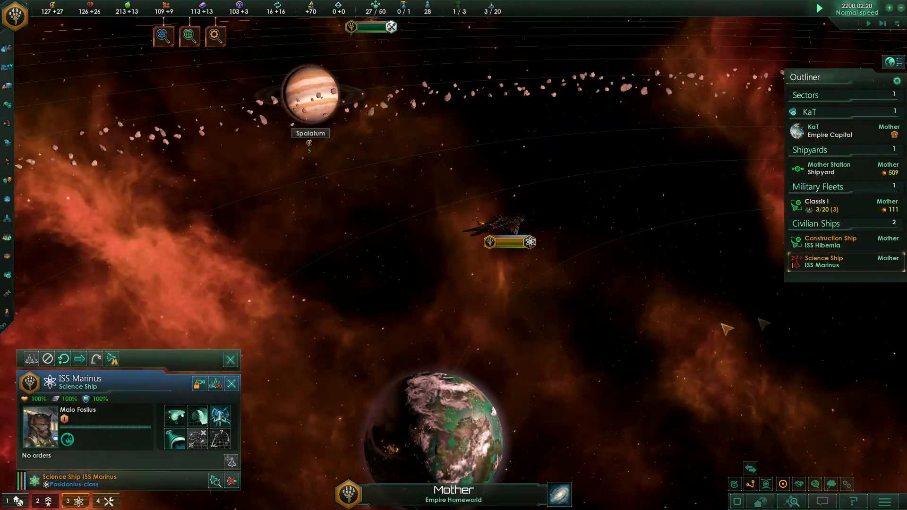
scroll(726, 329, "up", 3)
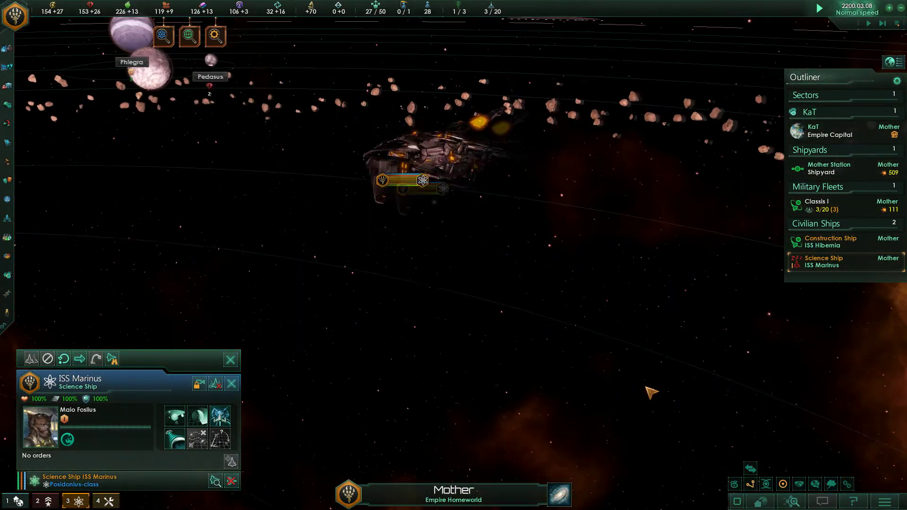
scroll(650, 392, "up", 5)
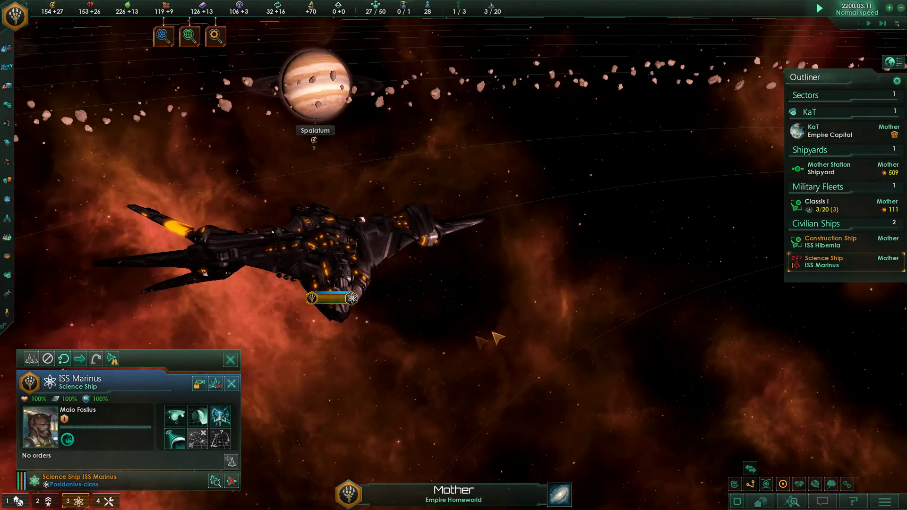
scroll(494, 337, "up", 2)
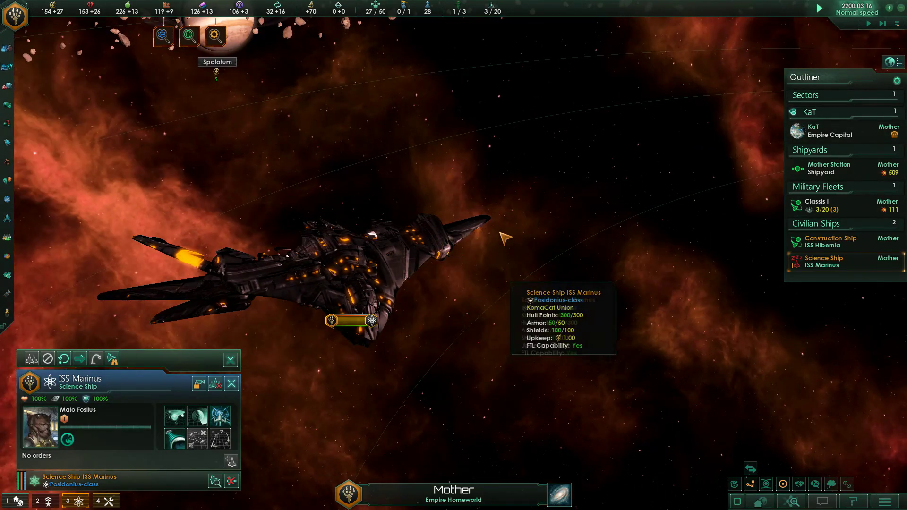
scroll(491, 290, "down", 5)
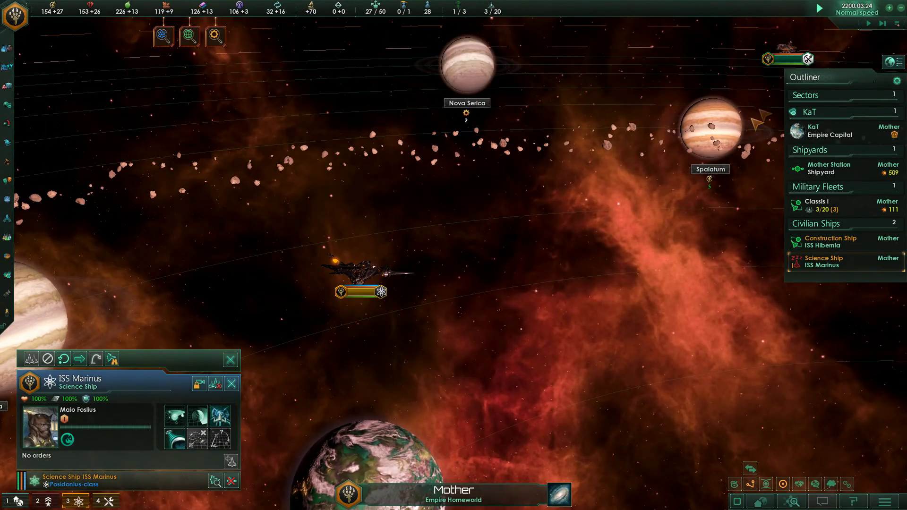
mouse_move(451, 266)
middle_mouse_down()
mouse_move(556, 303)
mouse_move(512, 276)
mouse_move(525, 299)
middle_mouse_up()
scroll(427, 298, "up", 3)
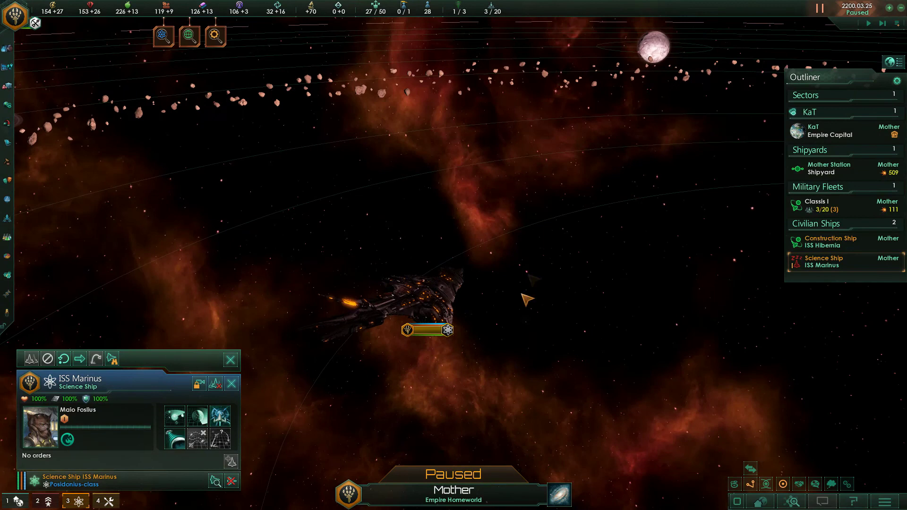
mouse_move(498, 364)
middle_mouse_down()
mouse_move(545, 302)
mouse_move(450, 309)
middle_mouse_up()
scroll(532, 303, "up", 2)
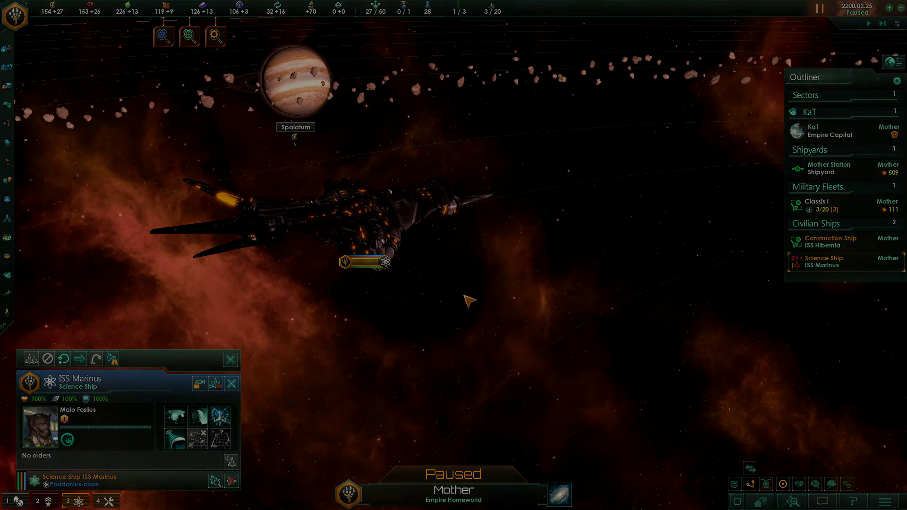
scroll(459, 303, "down", 3)
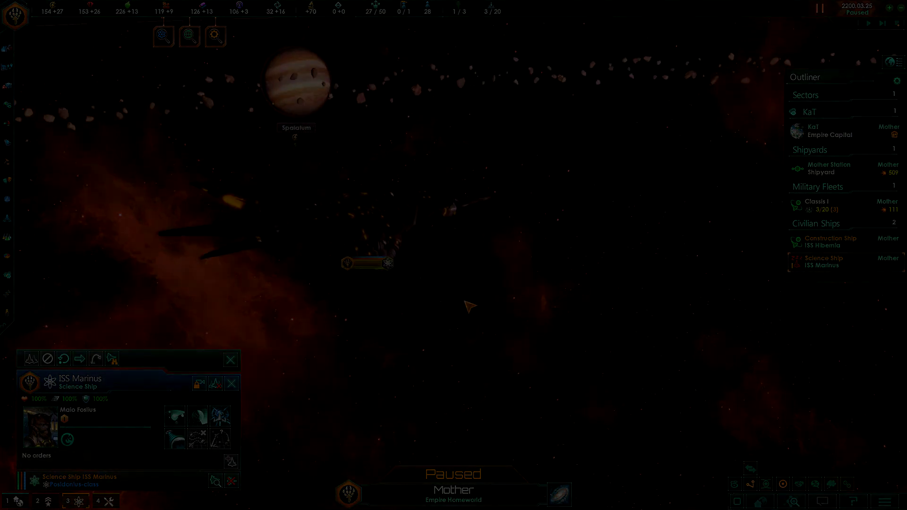